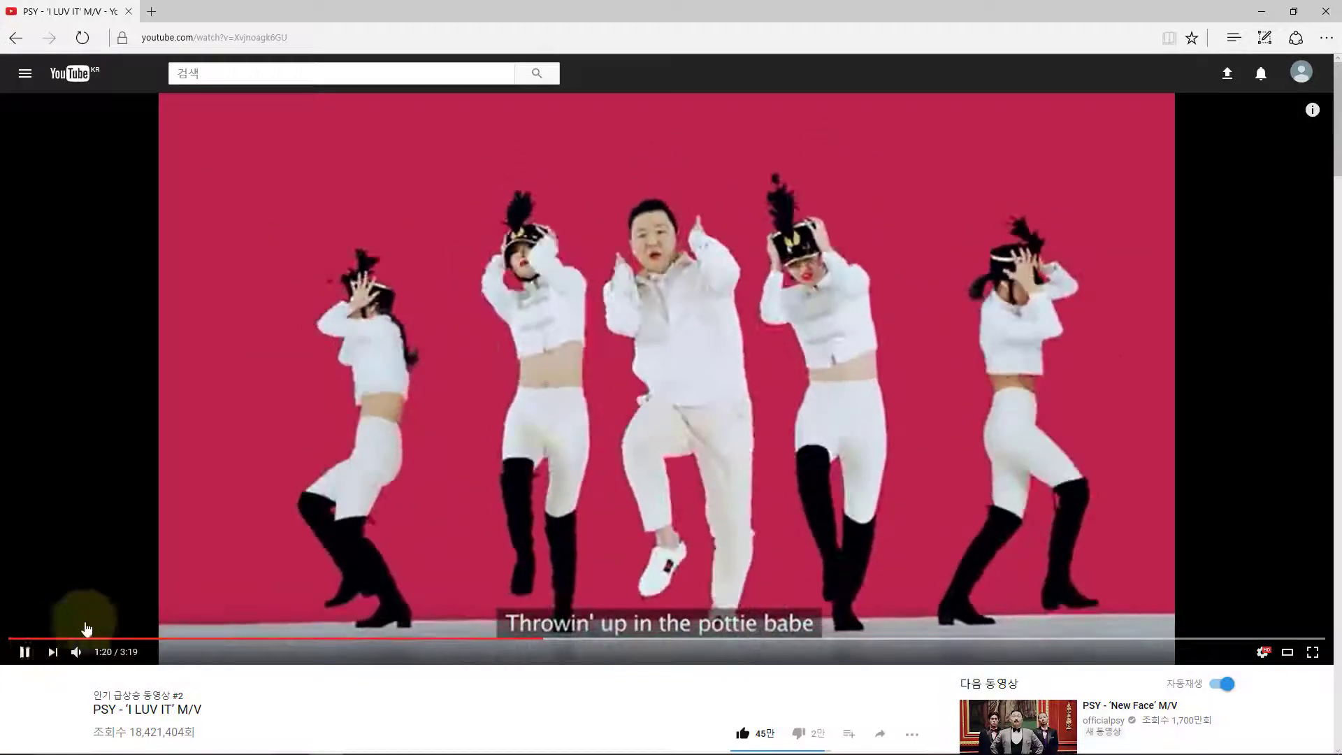
Pause the YouTube music video, switch to Cubase, and play the arrangement from bar 10 and the rack tracks' section from bar 7.
click(586, 452)
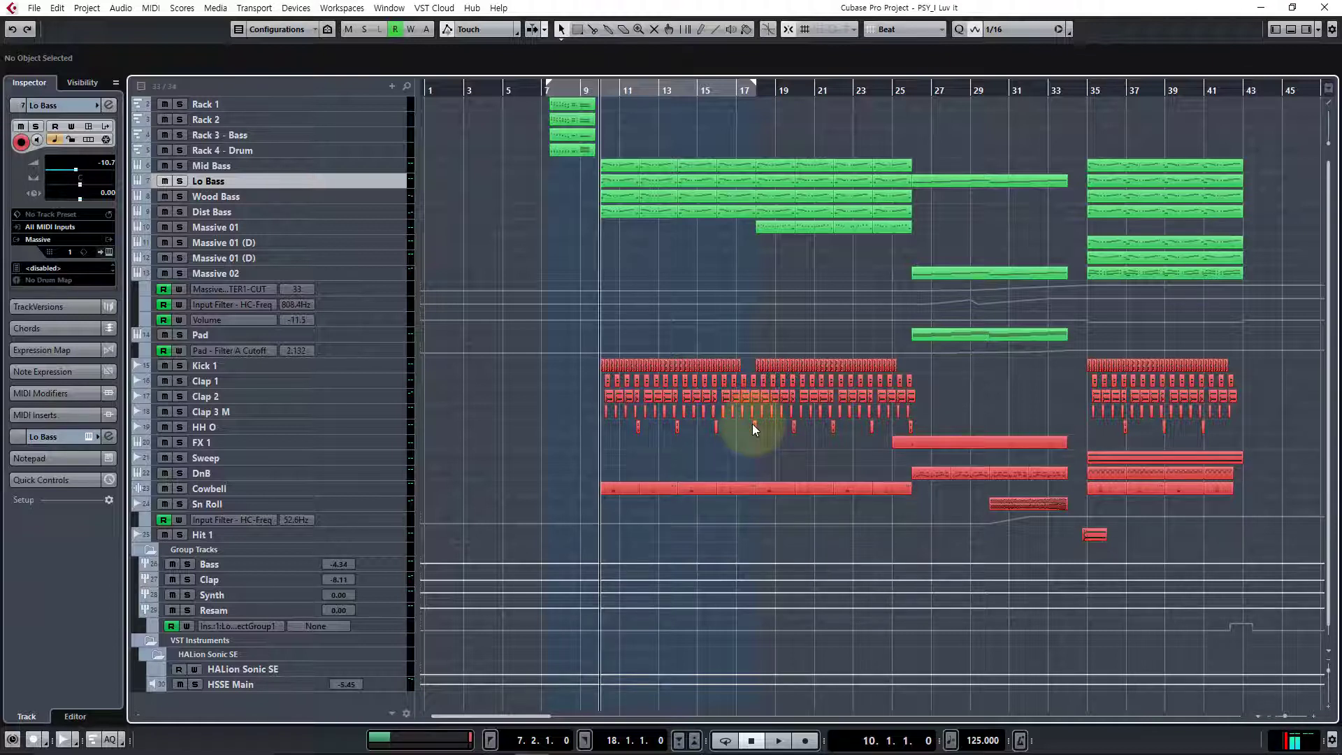
key(space)
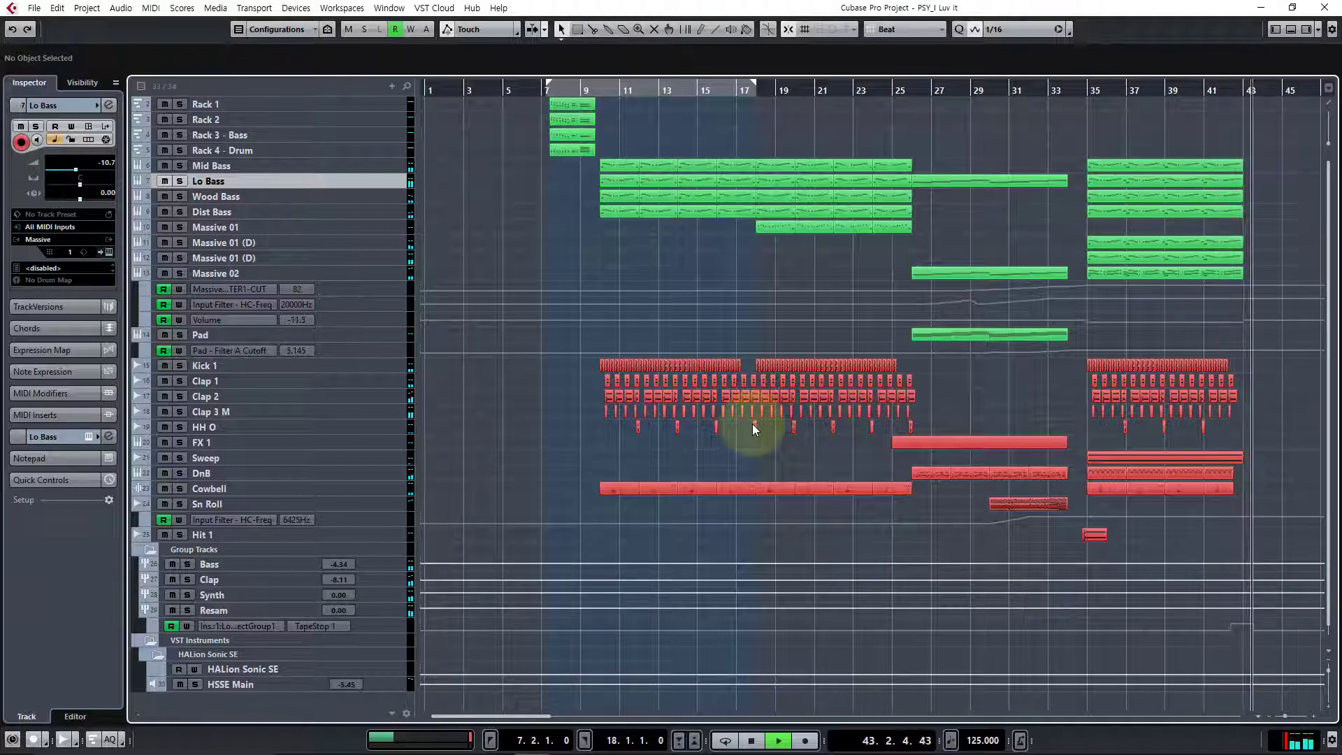
key(space)
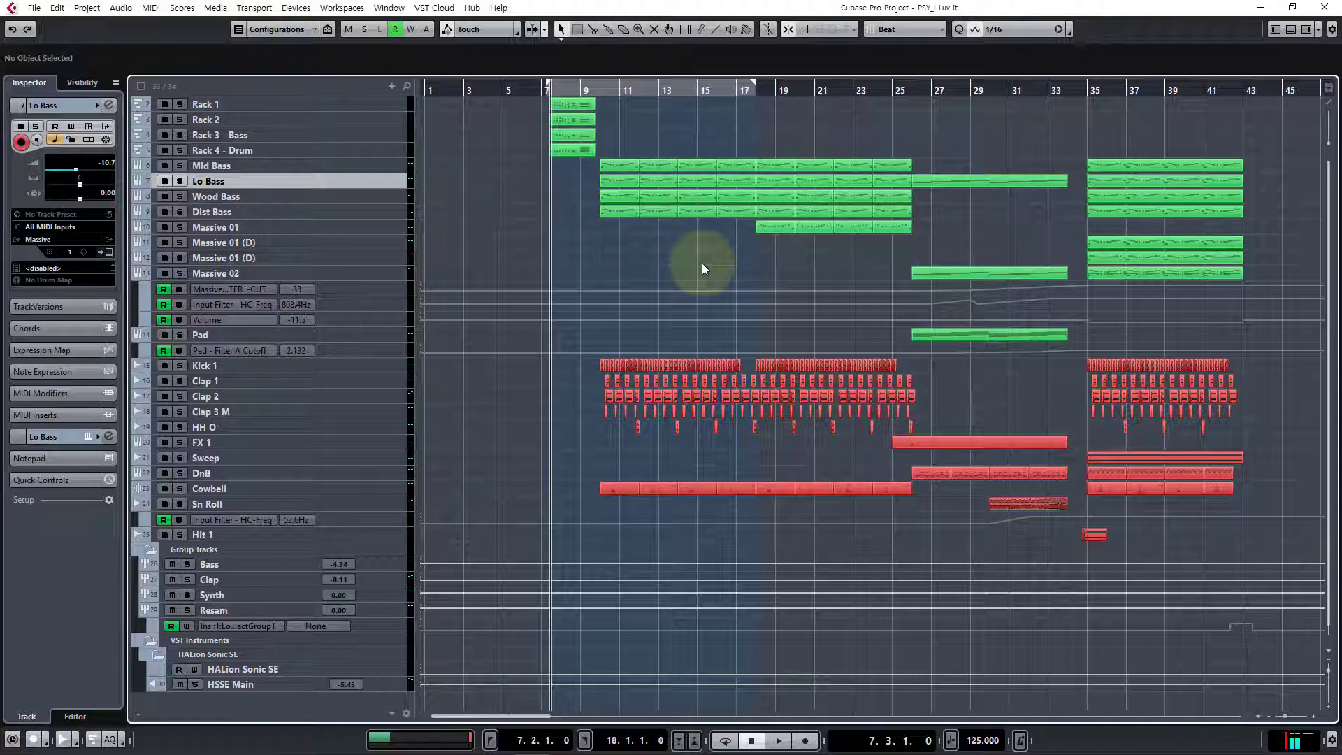
key(space)
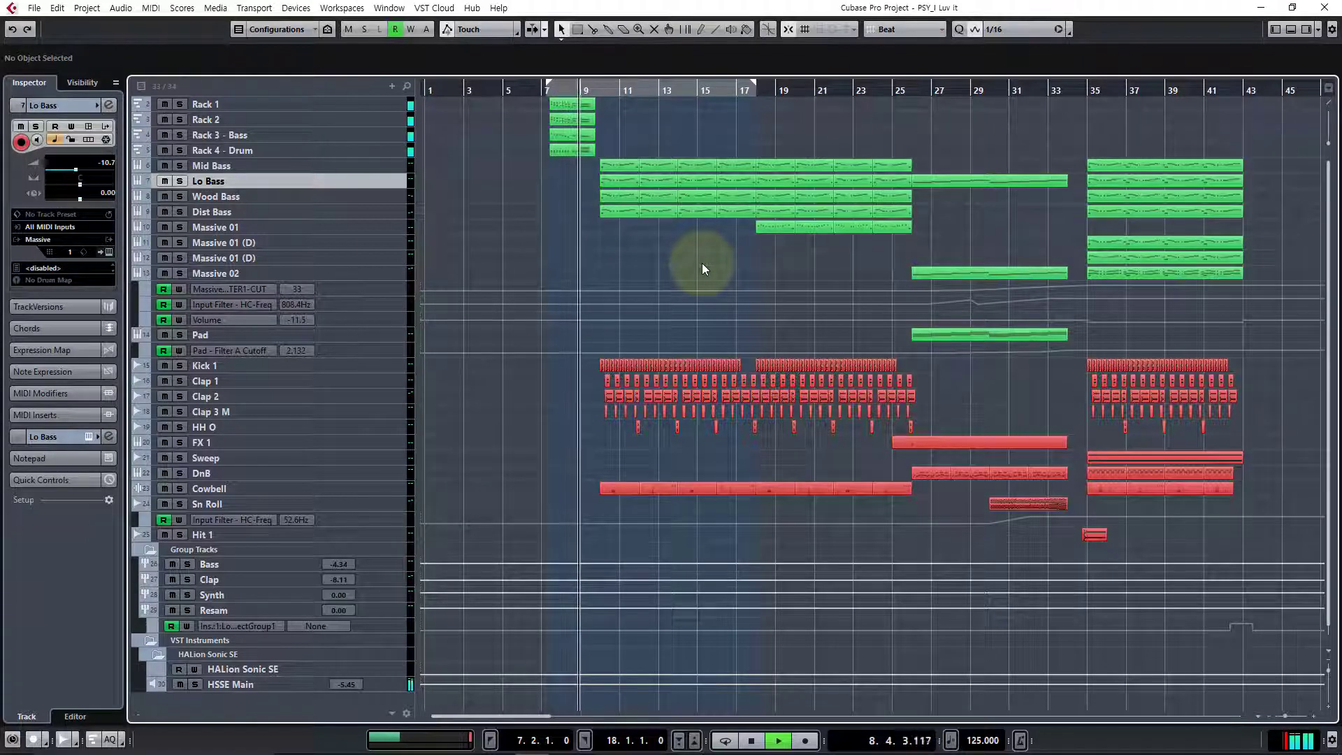
key(space)
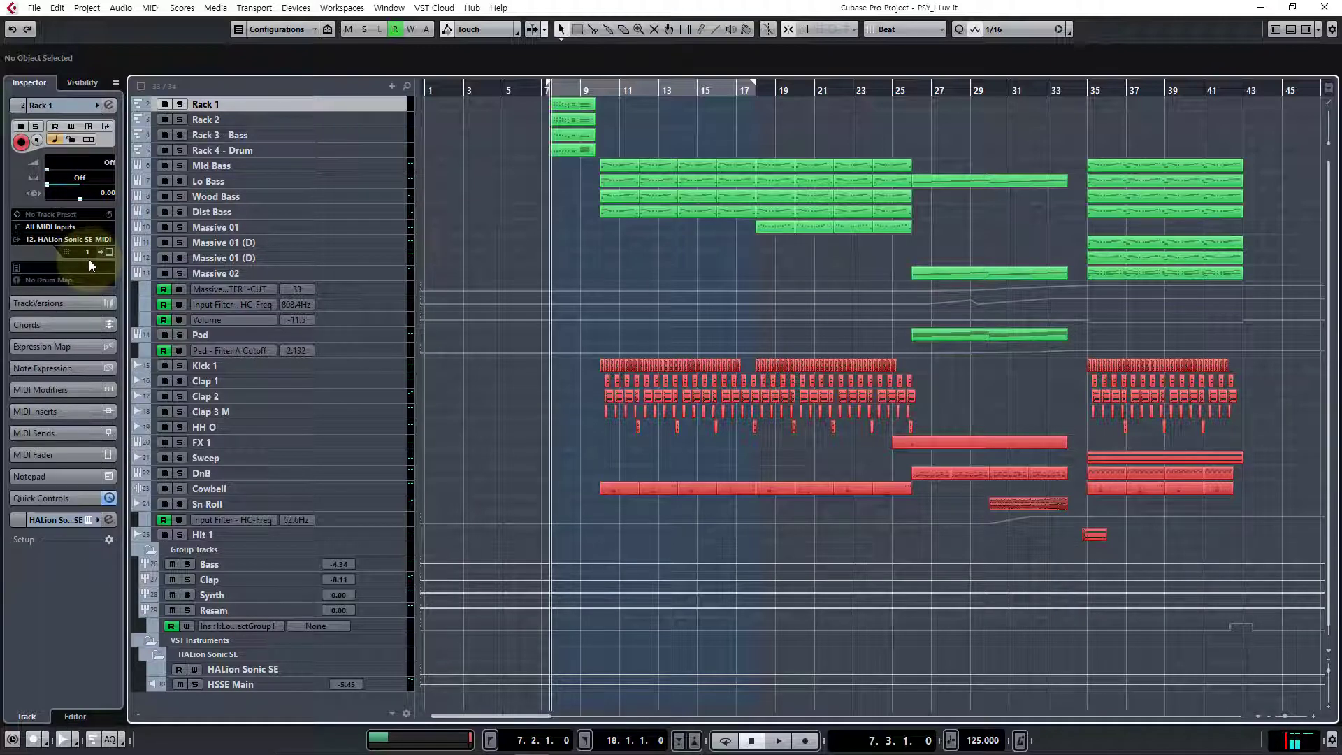
Open the Rack 1 track's HALion Sonic SE instrument, audition a few notes of the Bigband Sax Section, and close it.
click(108, 251)
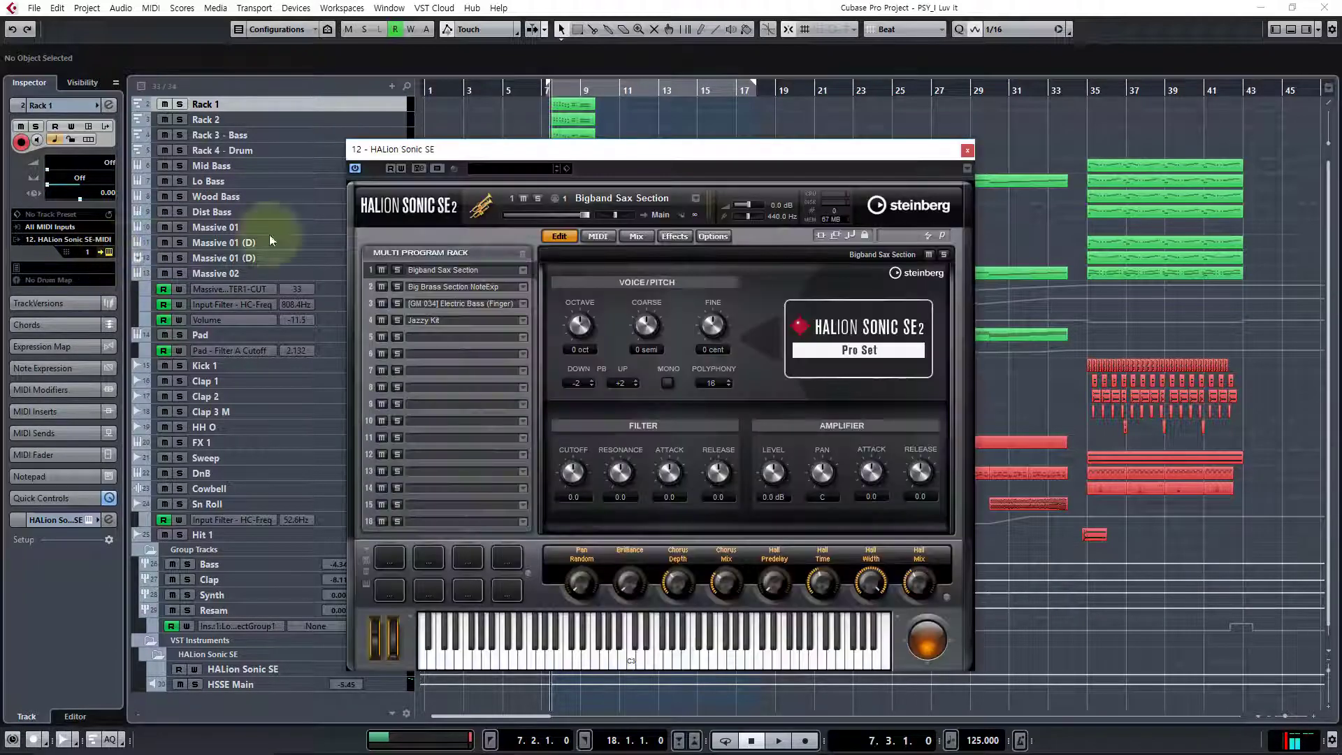
drag(696, 155, 887, 146)
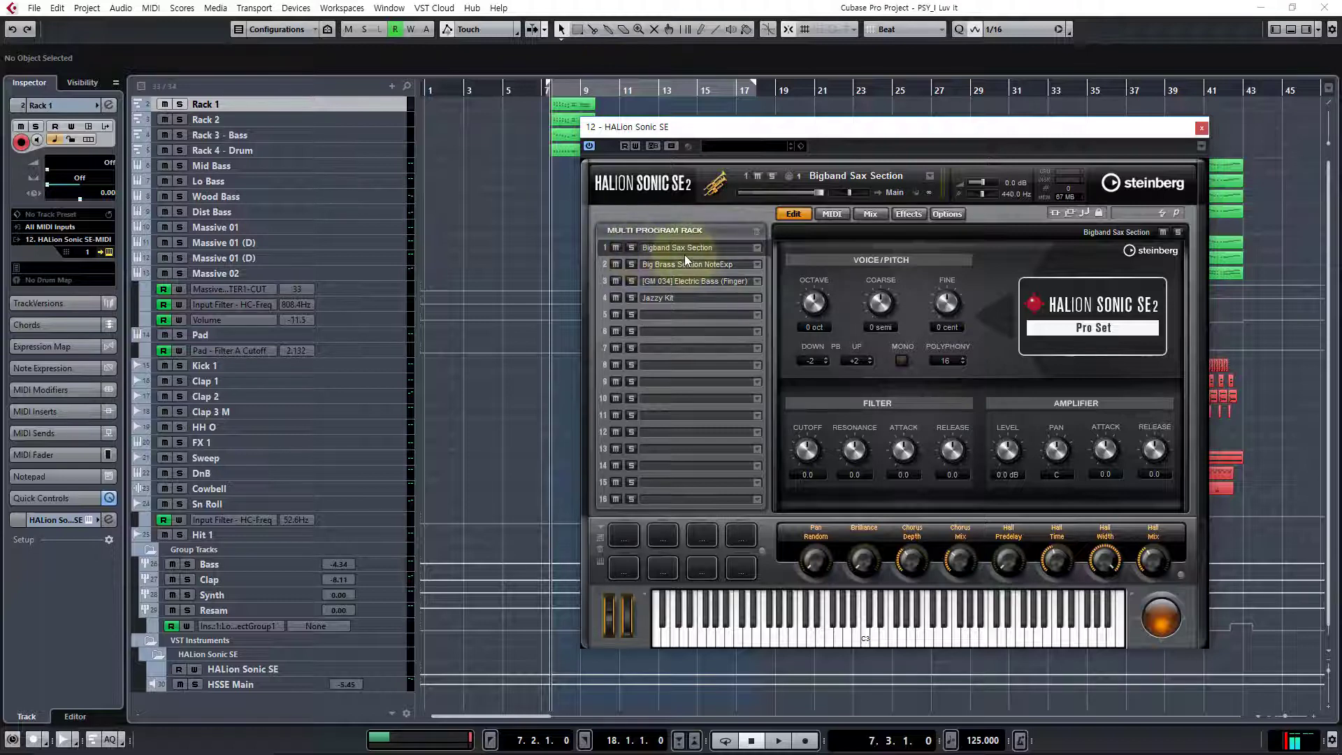
click(916, 632)
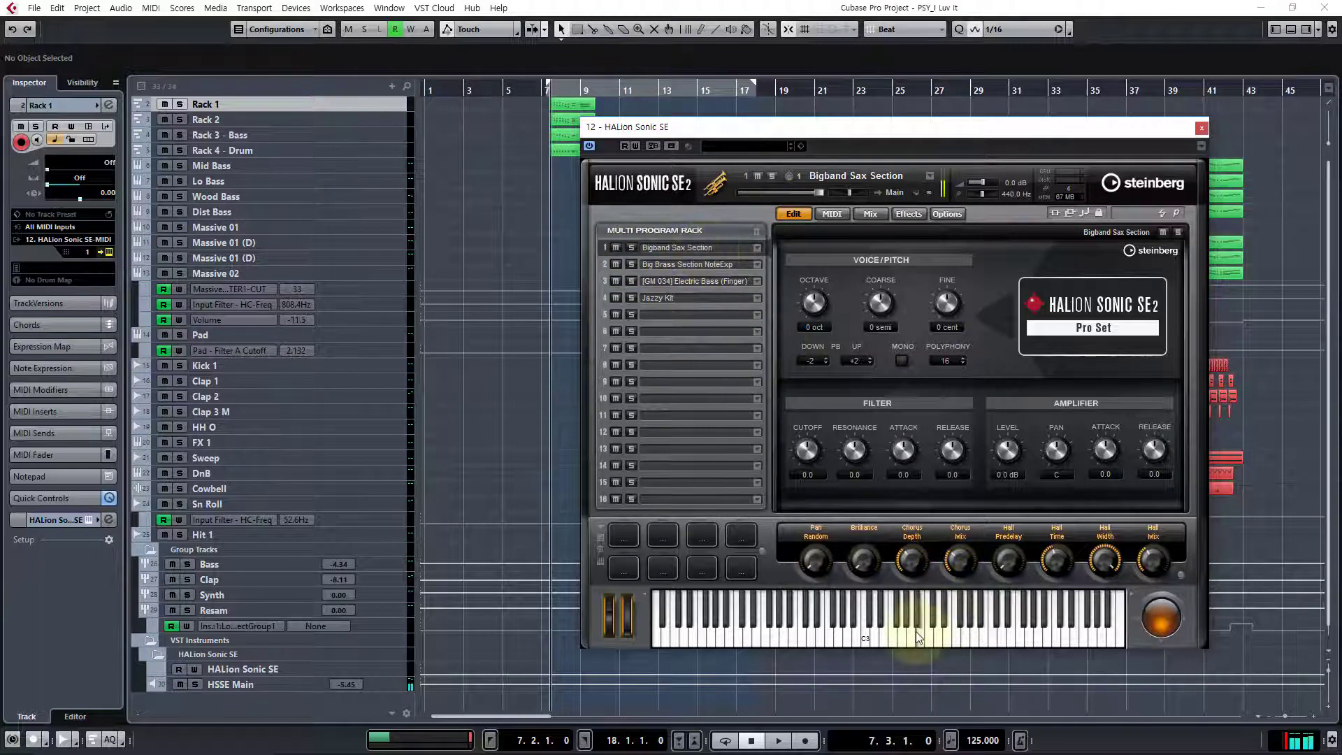
click(970, 633)
click(927, 633)
click(962, 636)
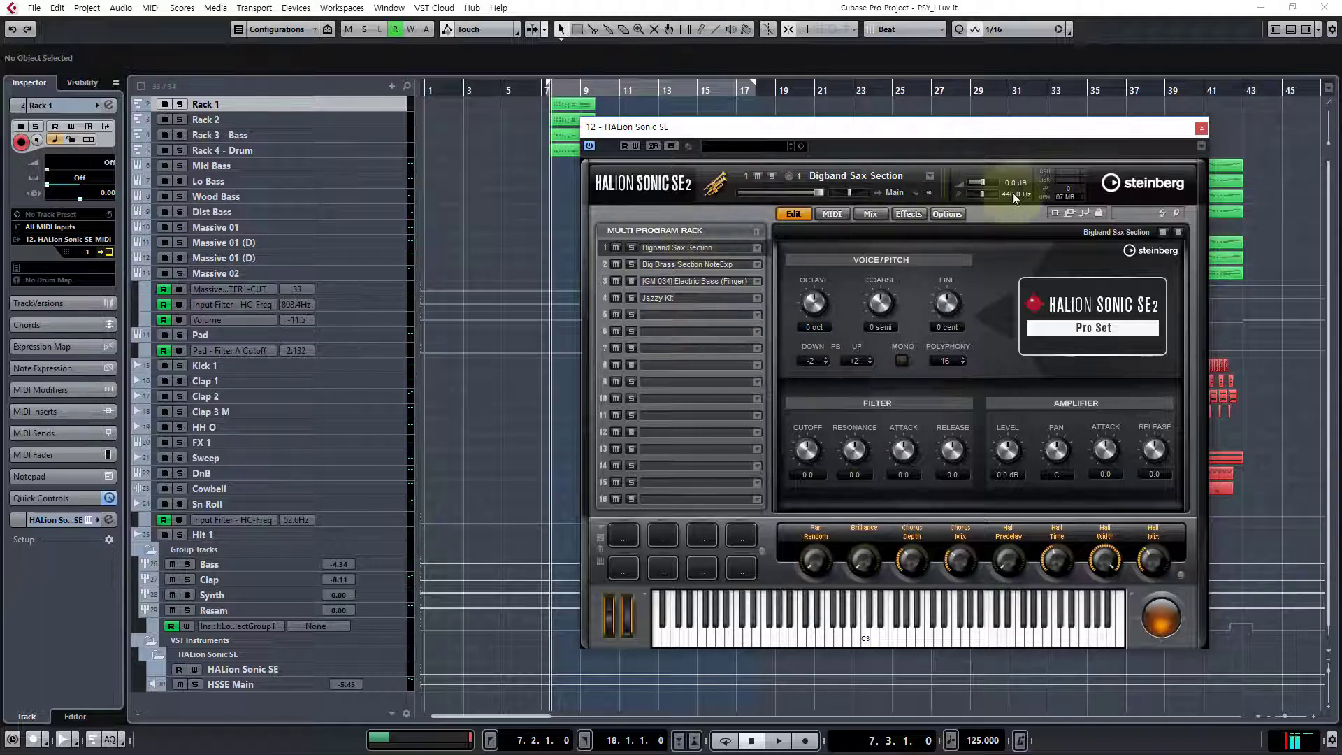
click(1201, 128)
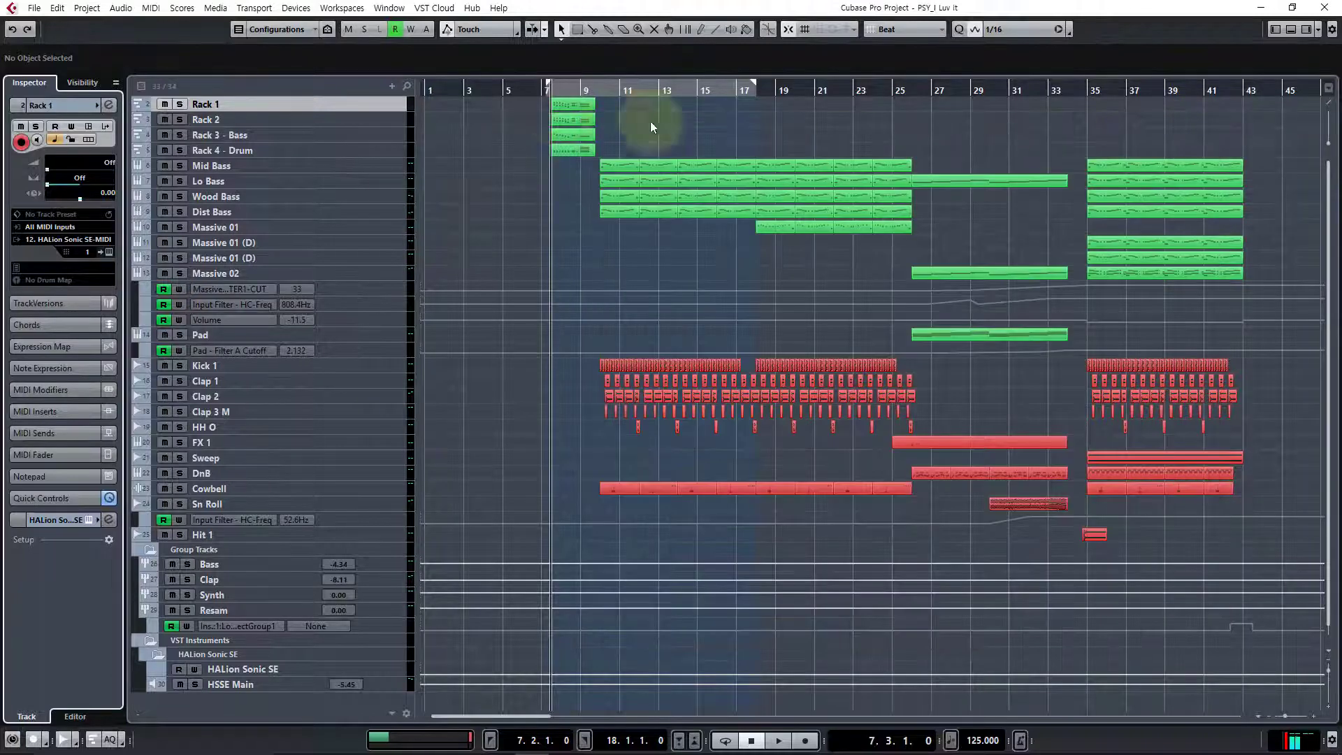
right_click(356, 102)
mouse_move(438, 111)
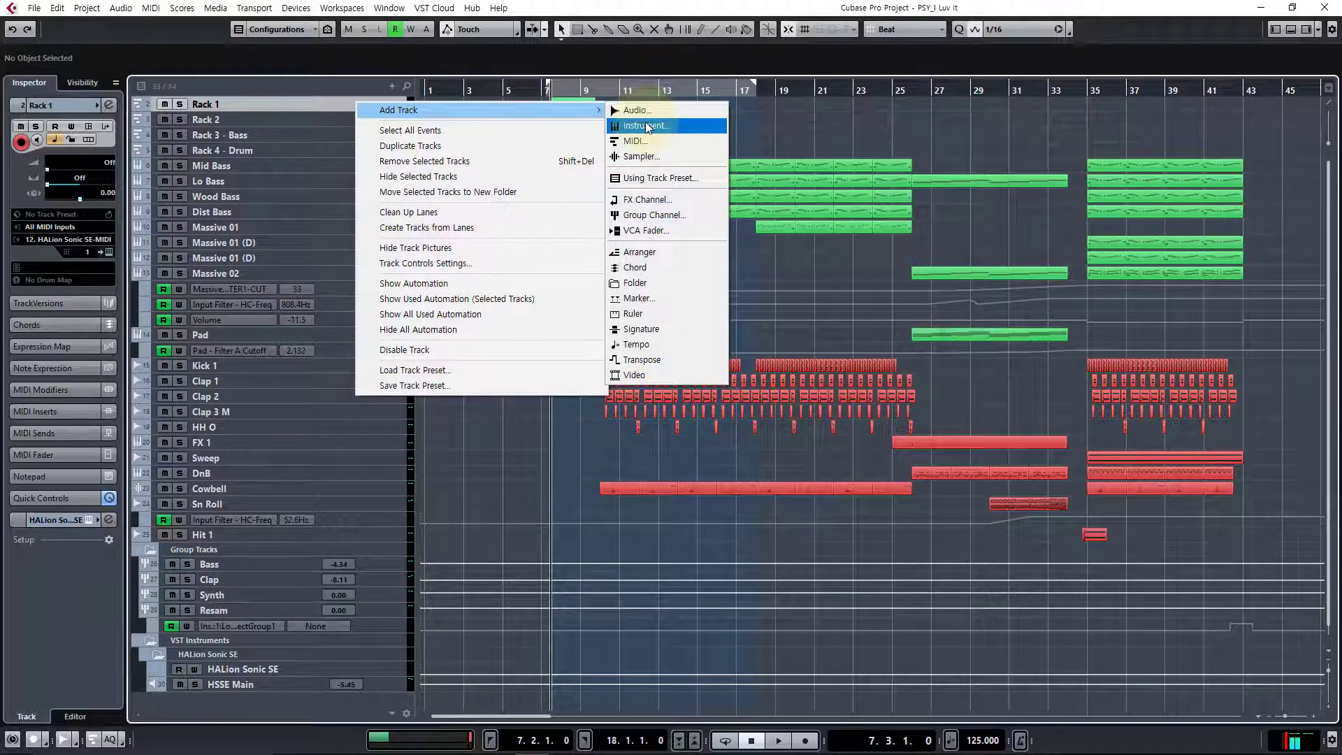
click(647, 126)
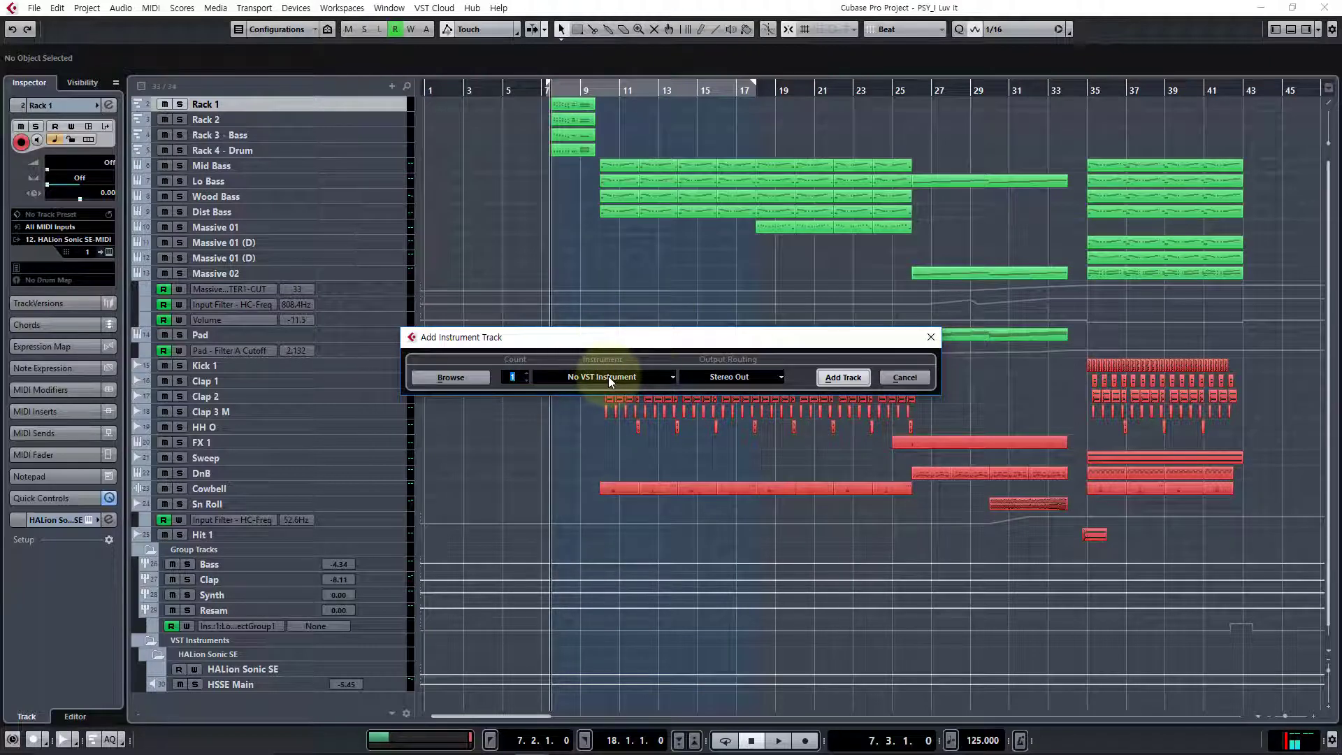
click(903, 379)
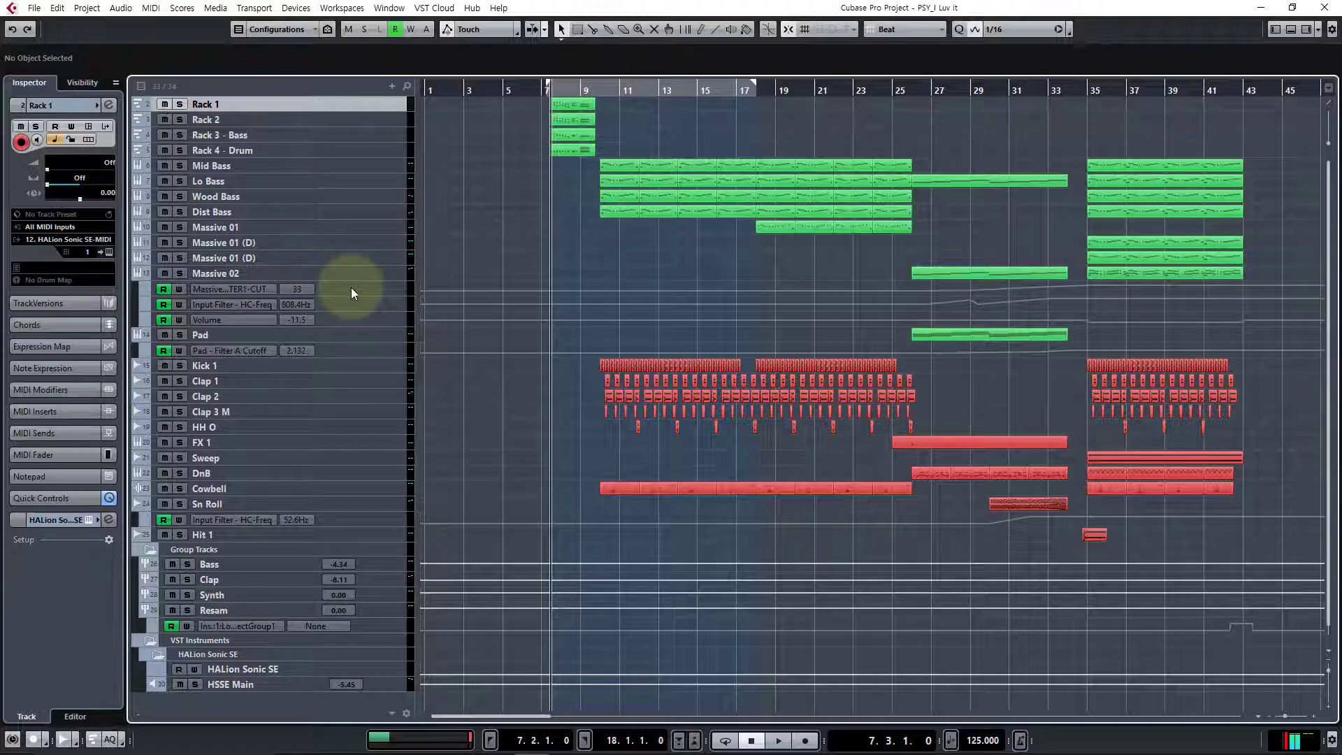
Review the VST Instruments rack down to HALion Sonic SE and the Synth instruments available for a new rack slot.
key(F11)
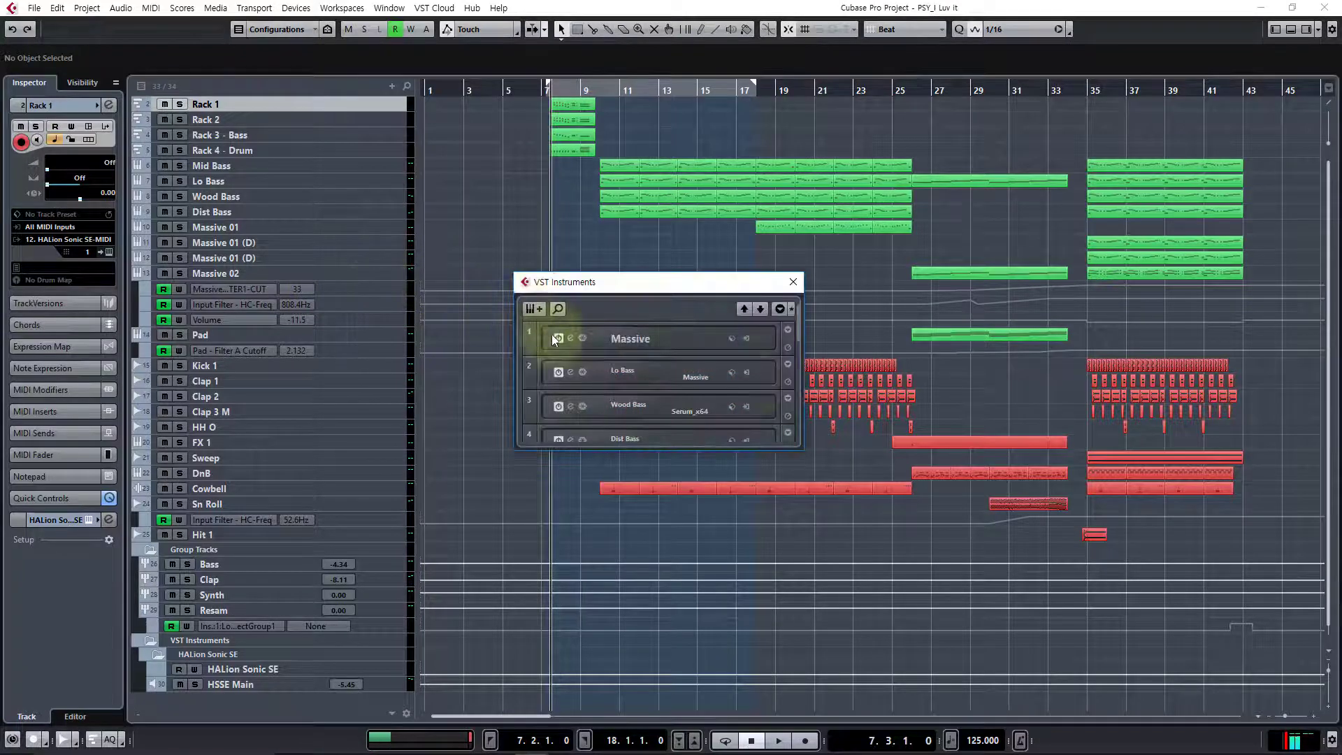
scroll(748, 374, down, 2)
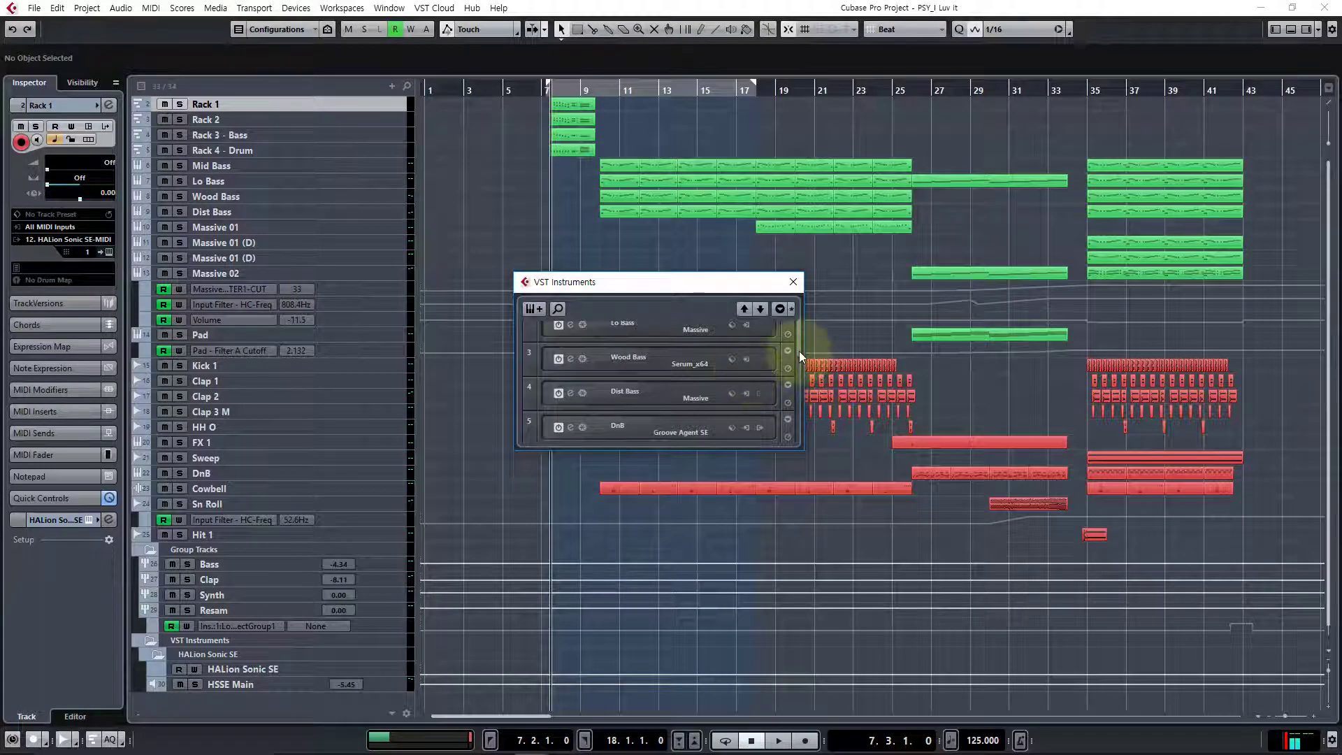
drag(800, 351, 797, 451)
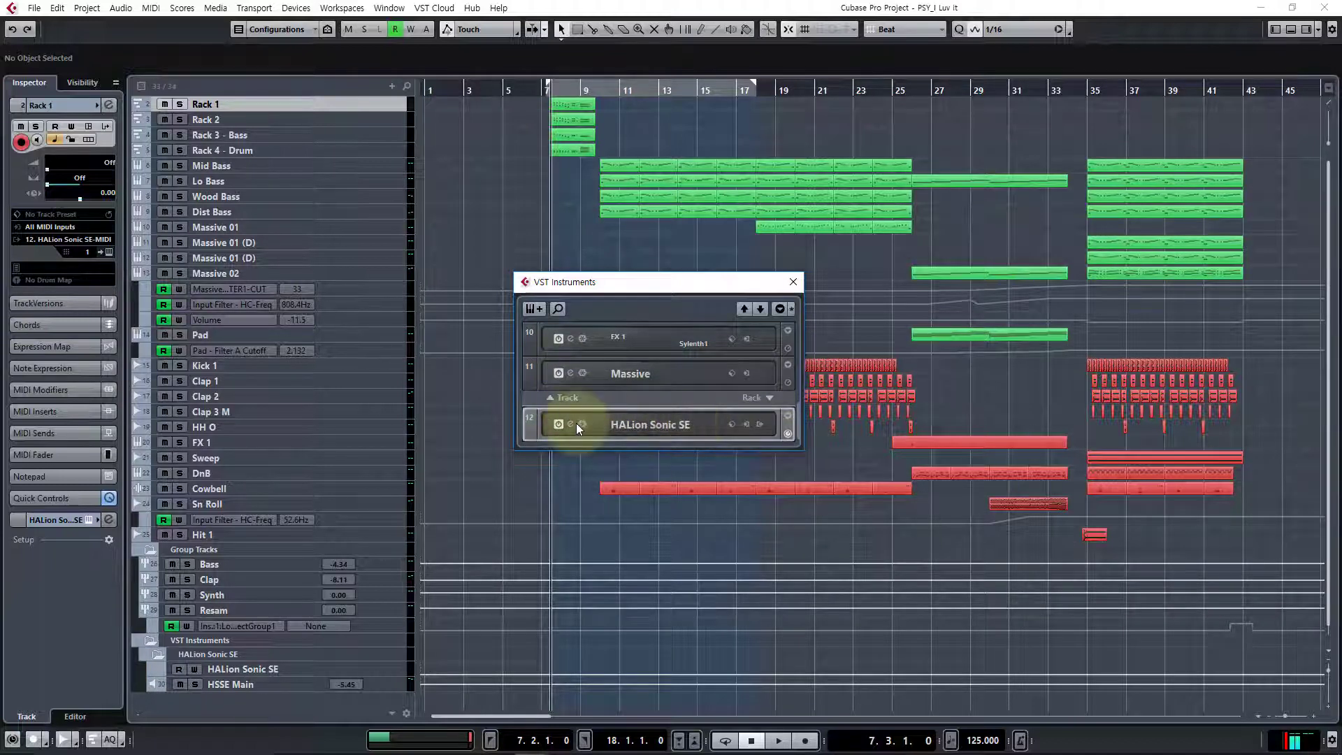
click(770, 399)
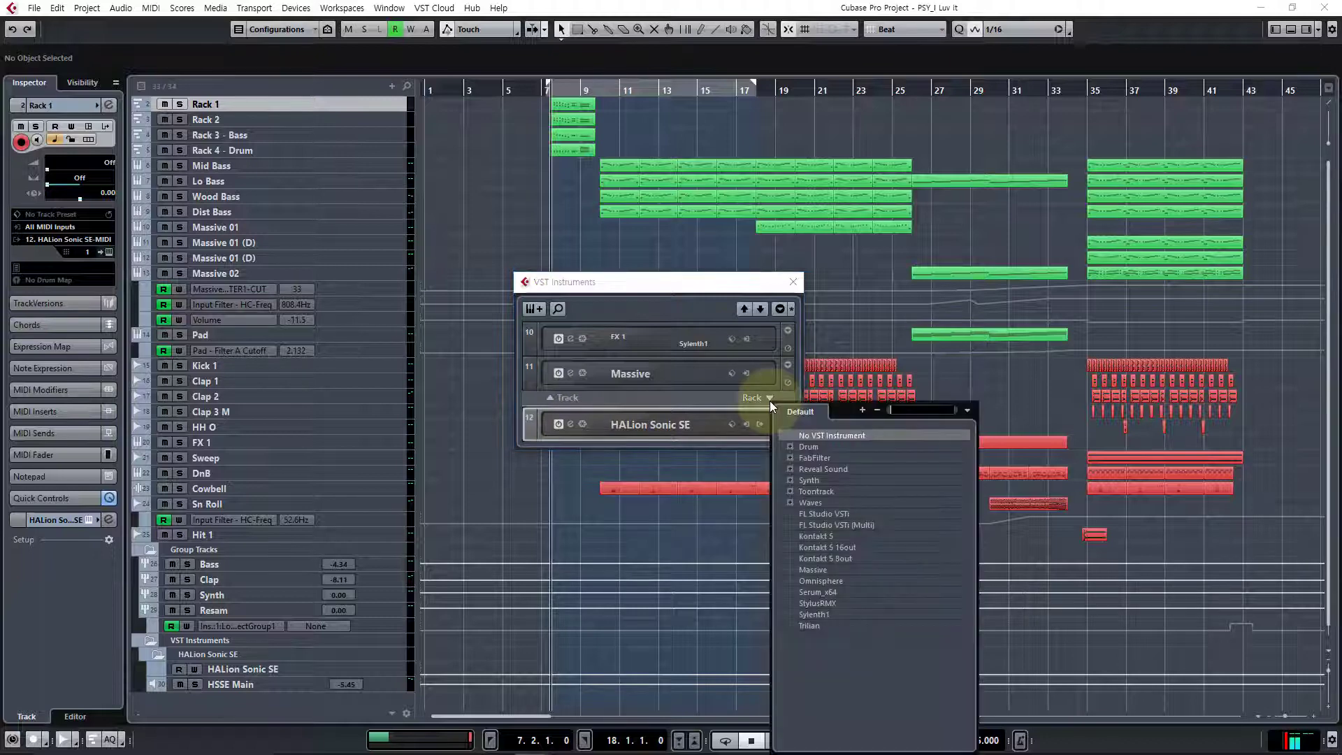
click(790, 482)
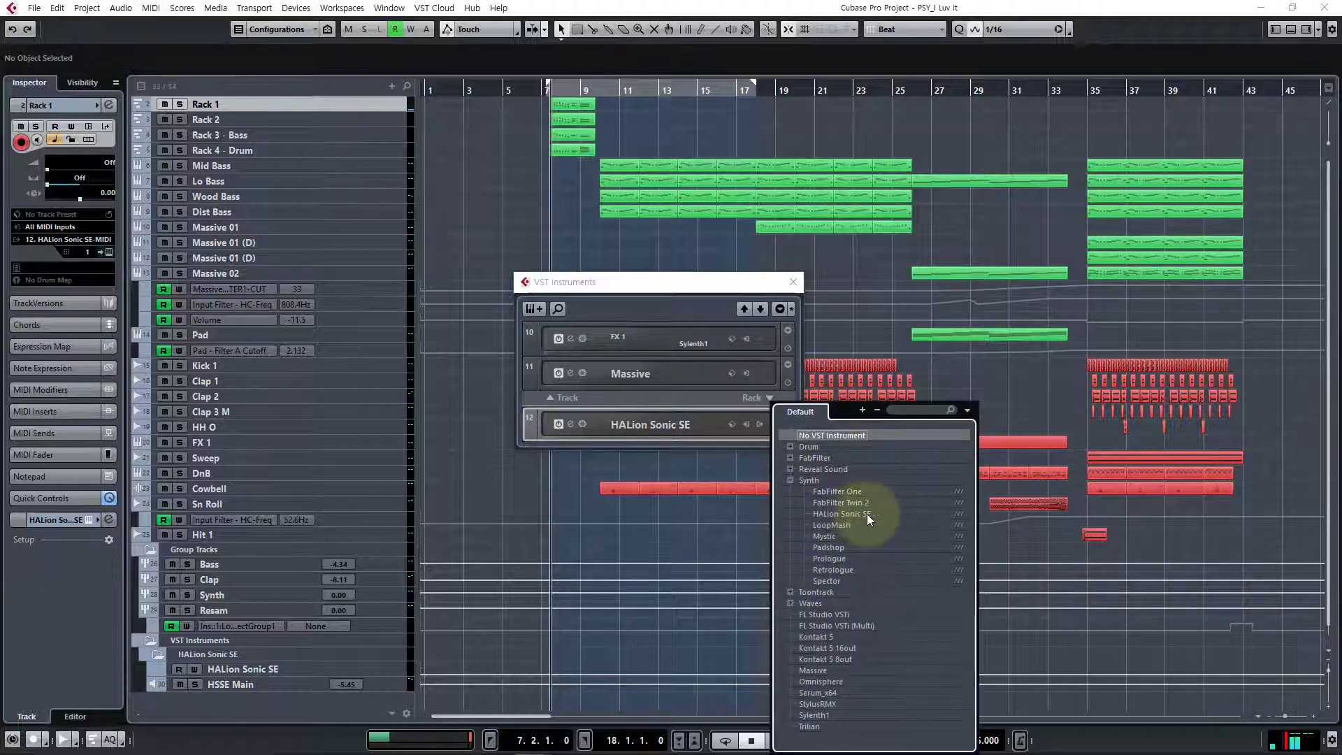
click(712, 288)
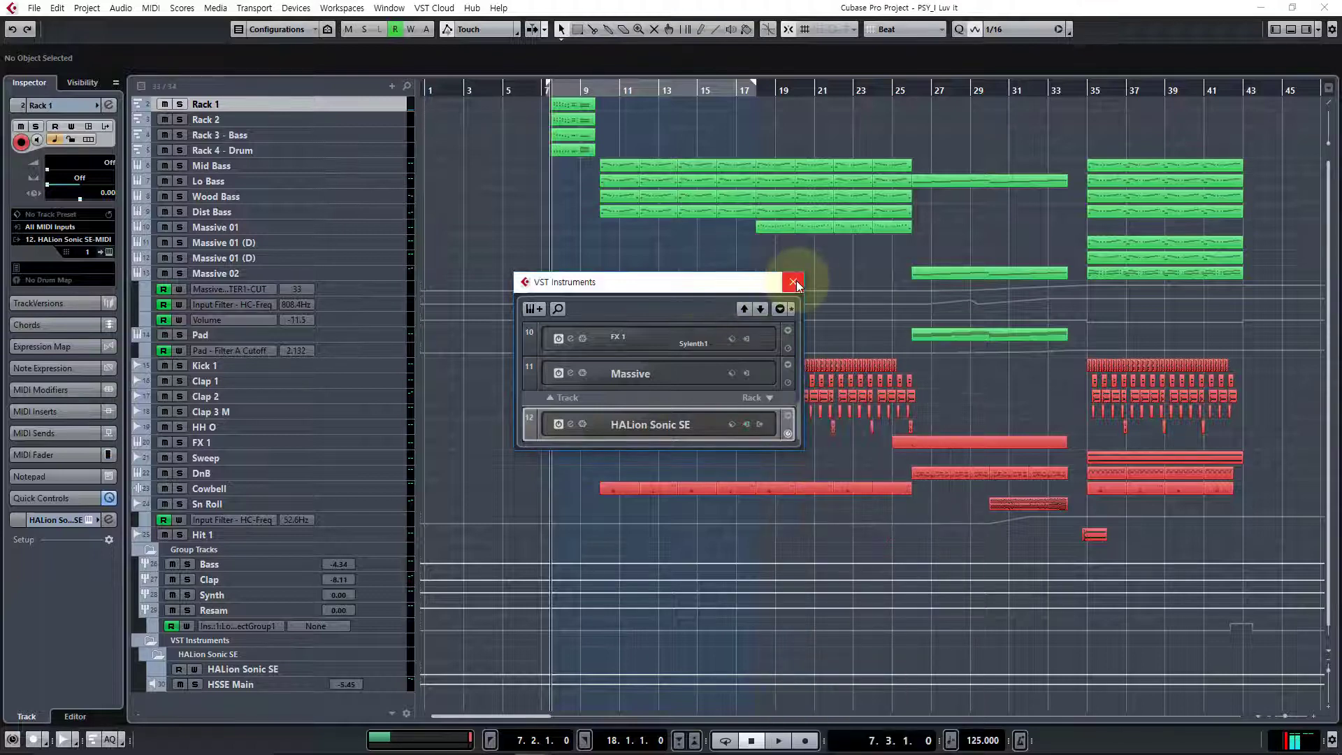
click(793, 281)
right_click(385, 102)
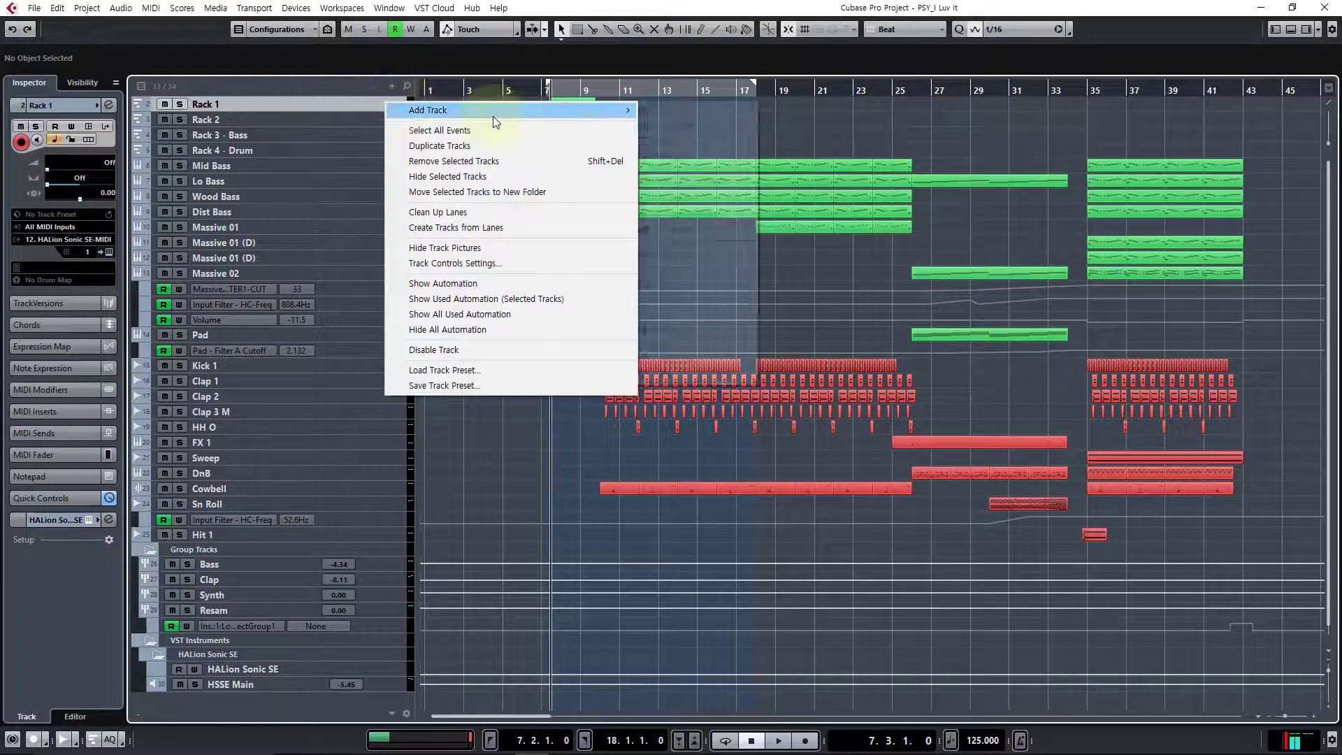
mouse_move(493, 112)
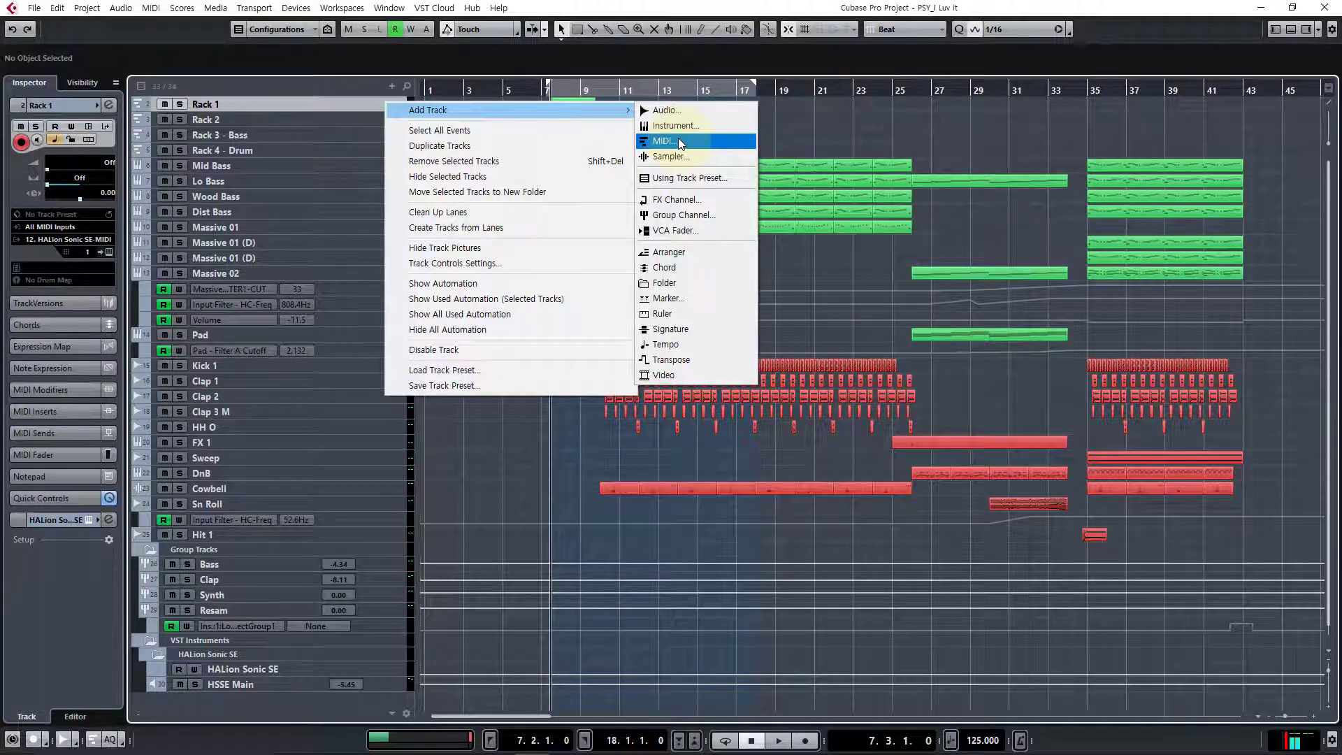
click(294, 106)
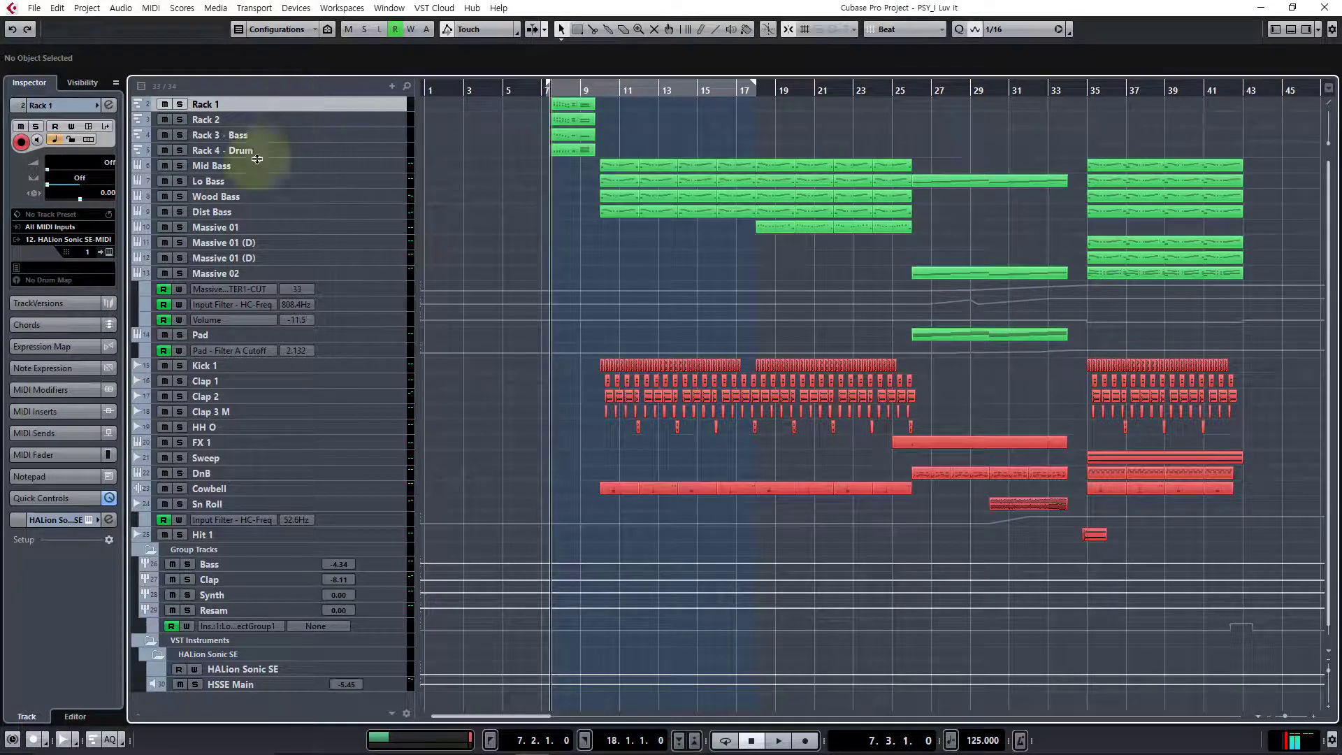
Check the MIDI output and channel assignments of the Rack 2, Rack 3 - Bass and Rack 4 - Drum tracks.
click(370, 119)
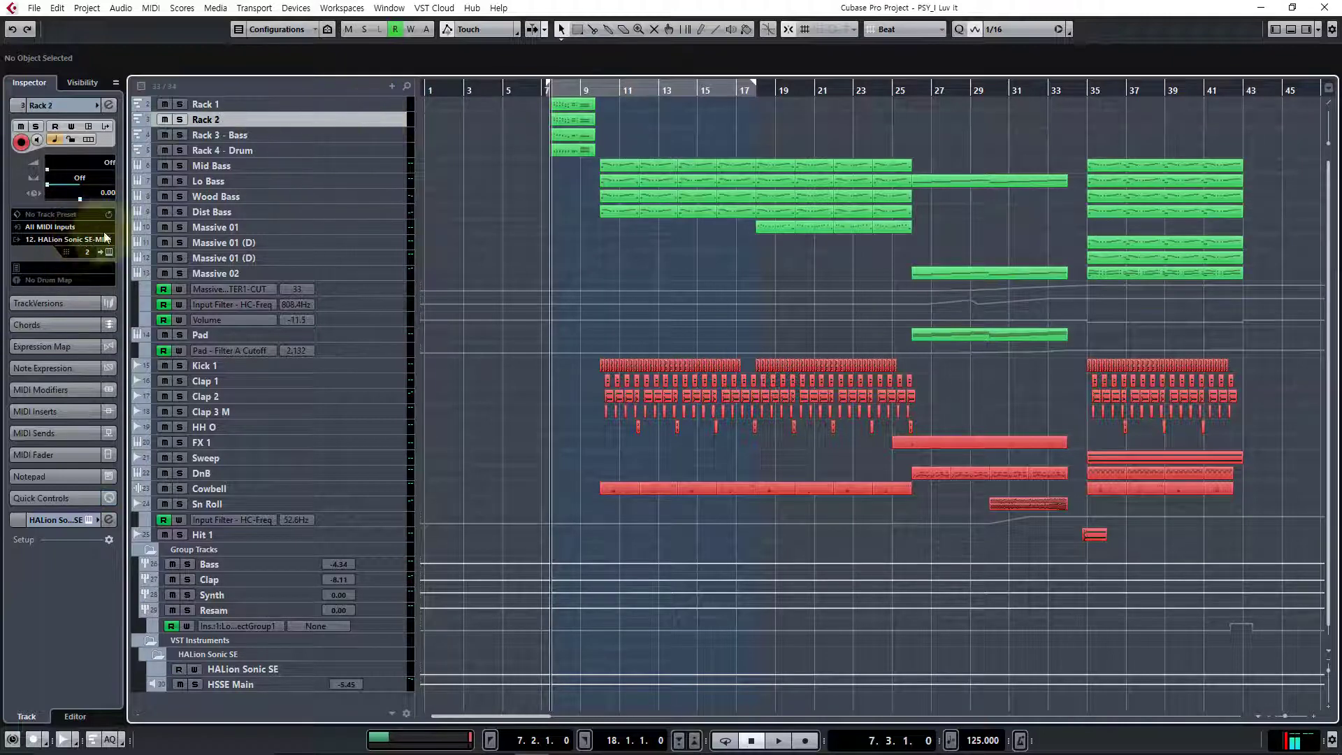
click(388, 135)
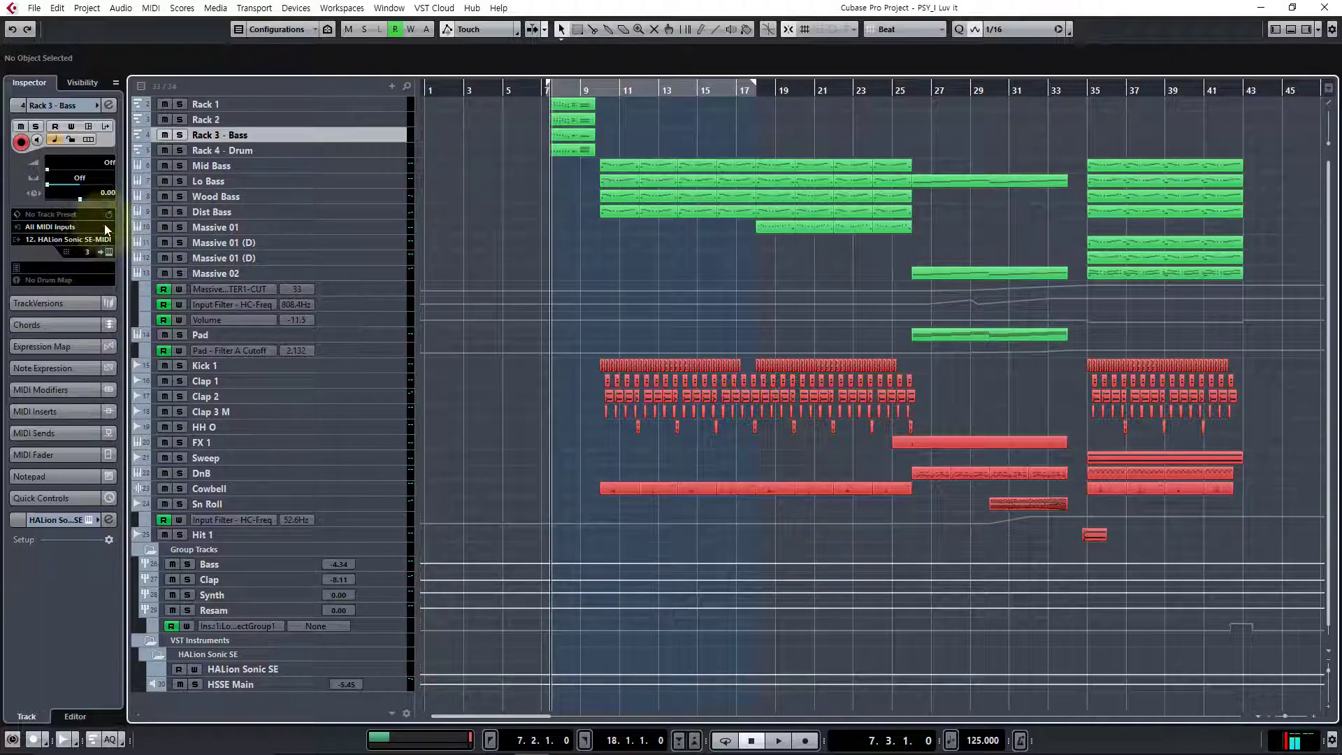
click(386, 149)
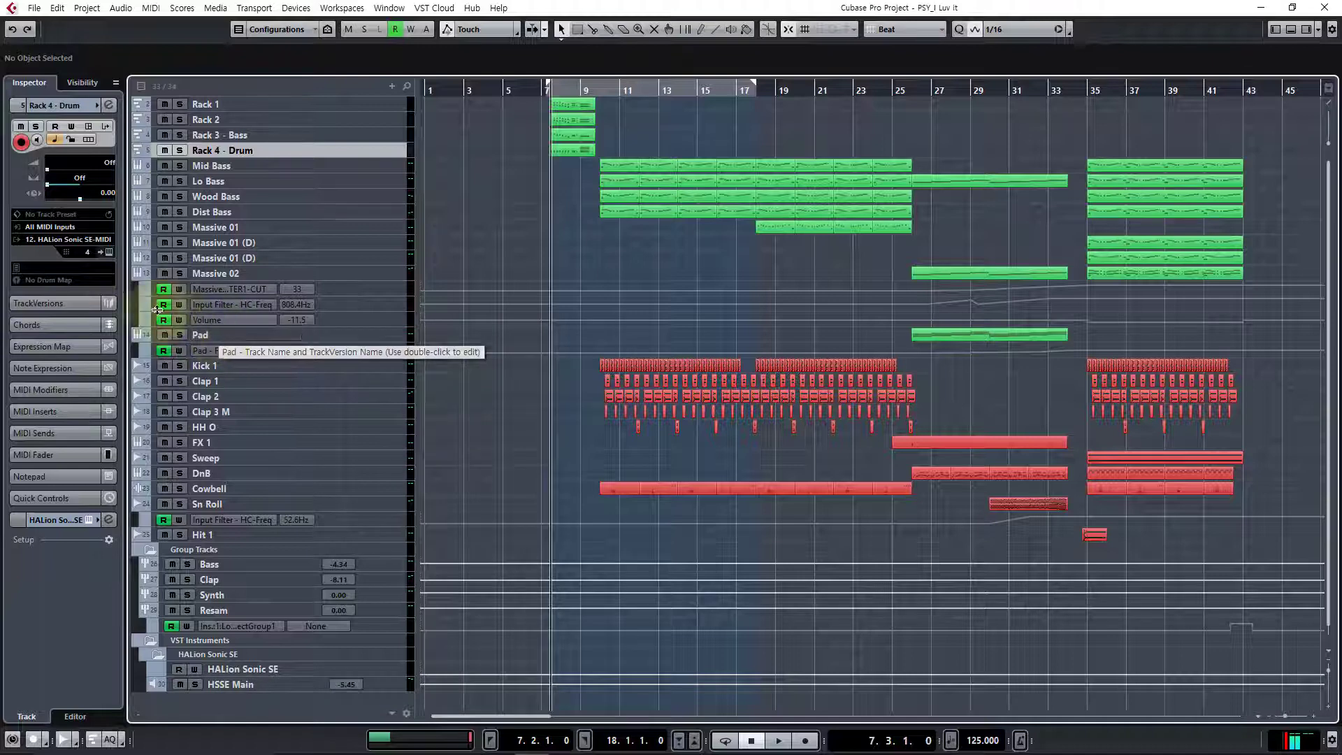
Inspect the output routing choices for the first program slot on HALion Sonic SE's Mix page, and close the instrument.
click(105, 251)
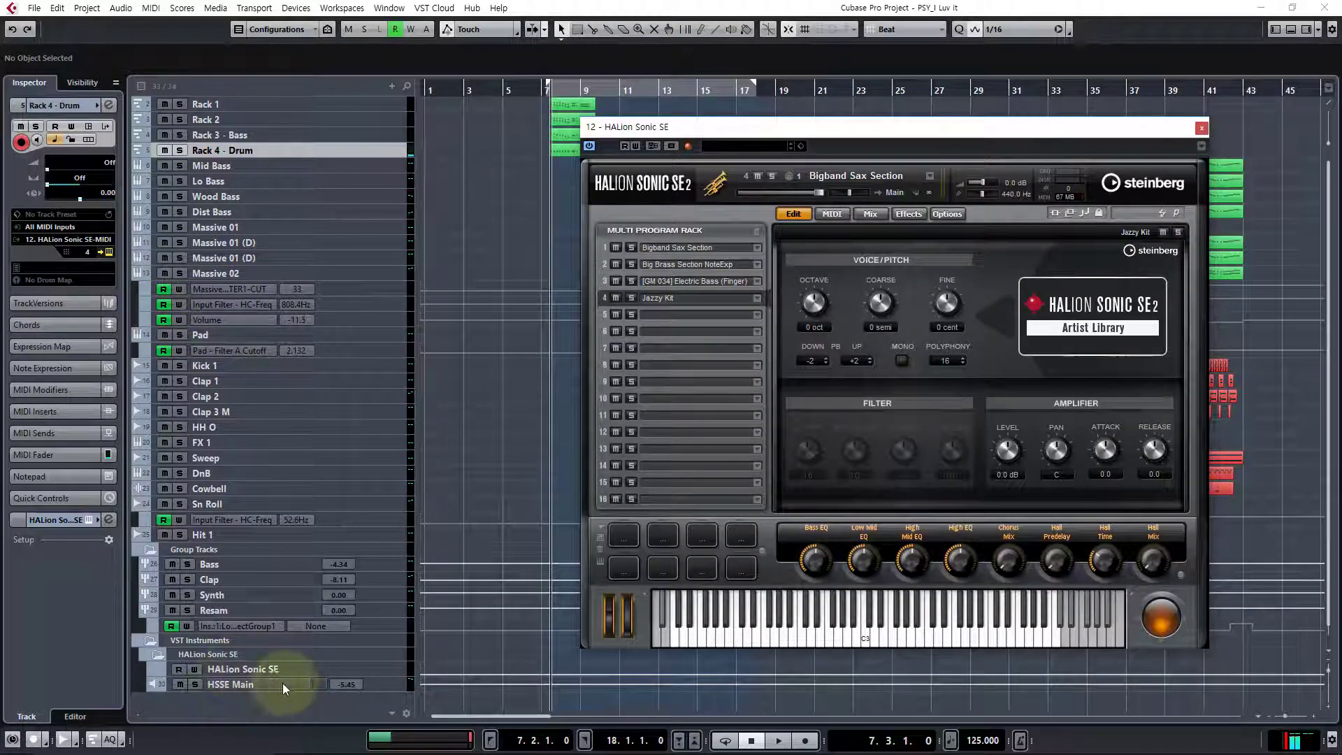
click(669, 250)
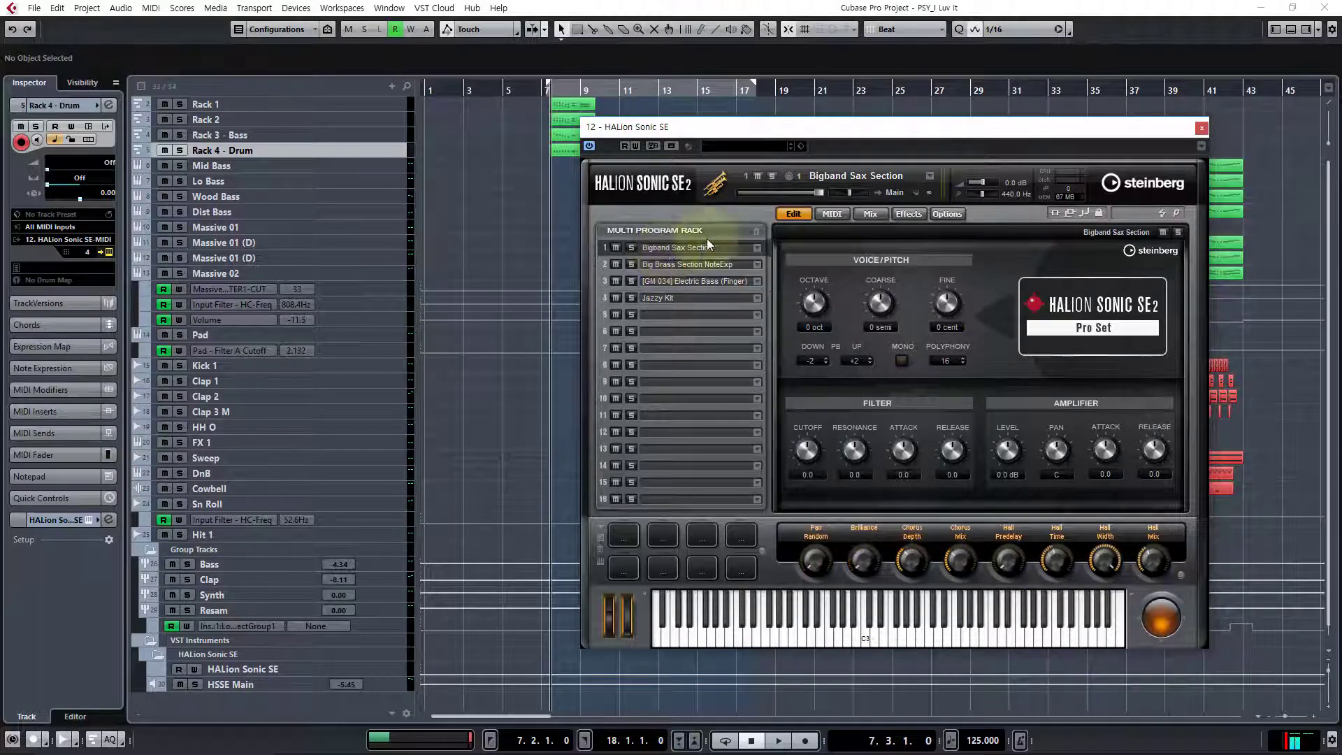
click(870, 213)
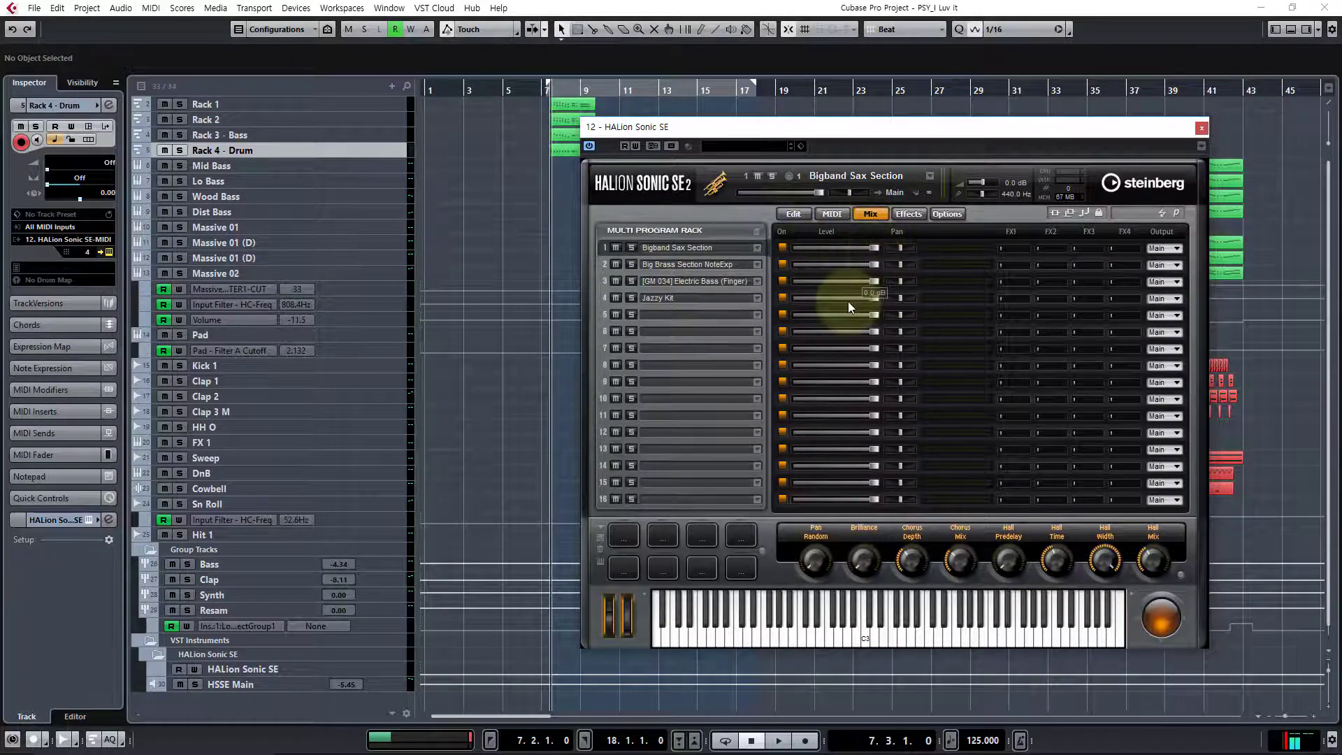
click(1176, 249)
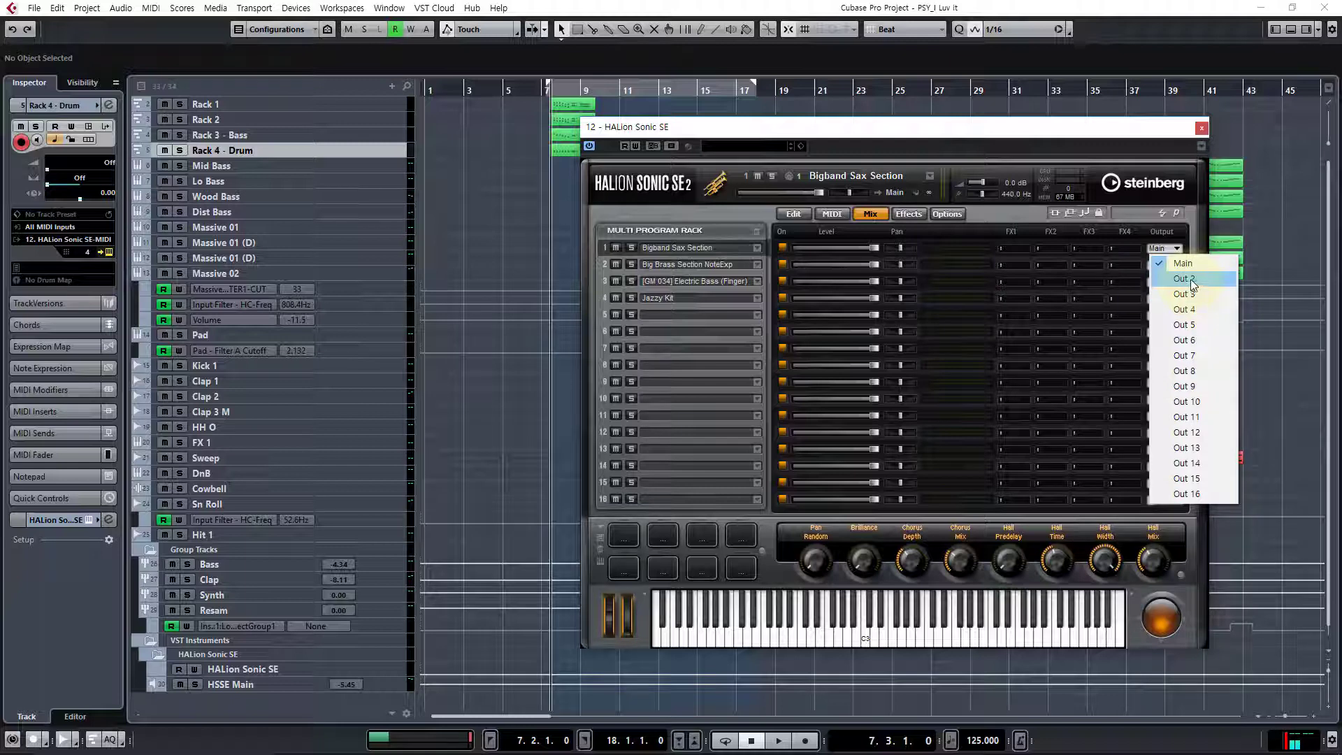
click(732, 259)
click(733, 259)
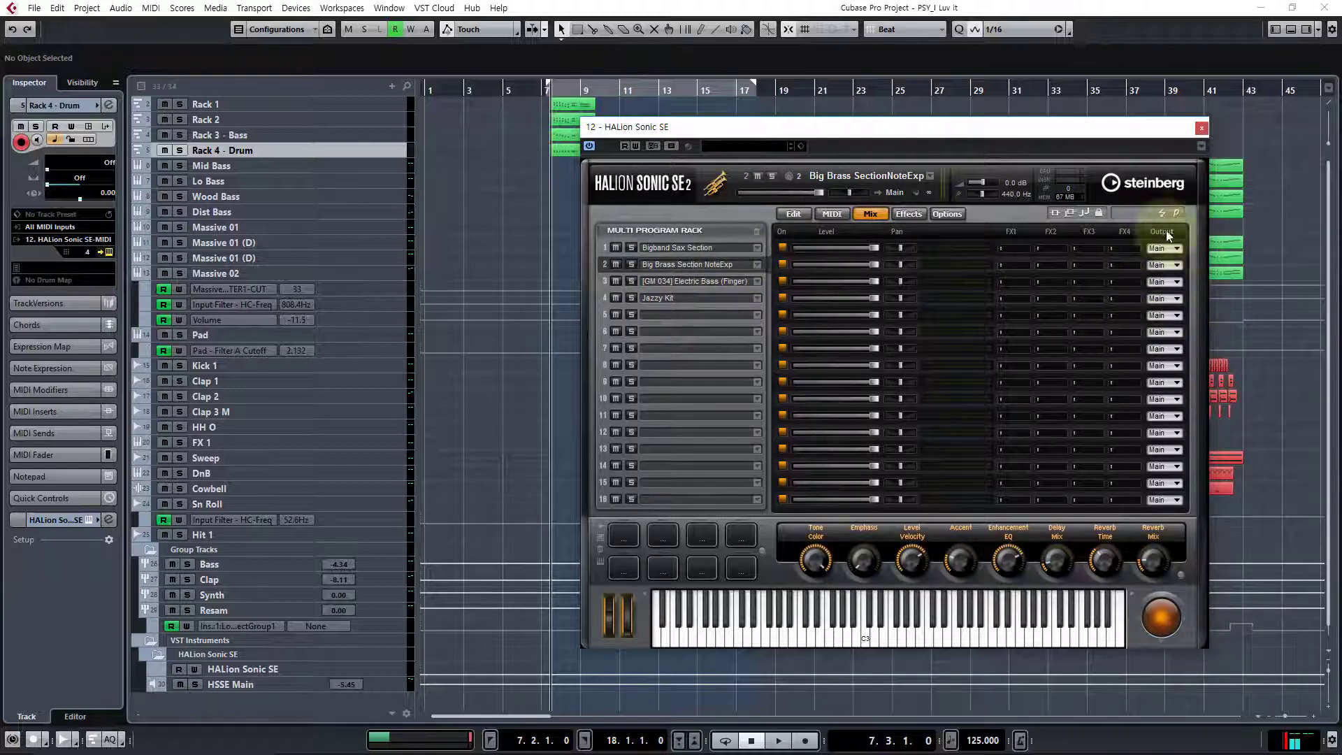
click(1202, 127)
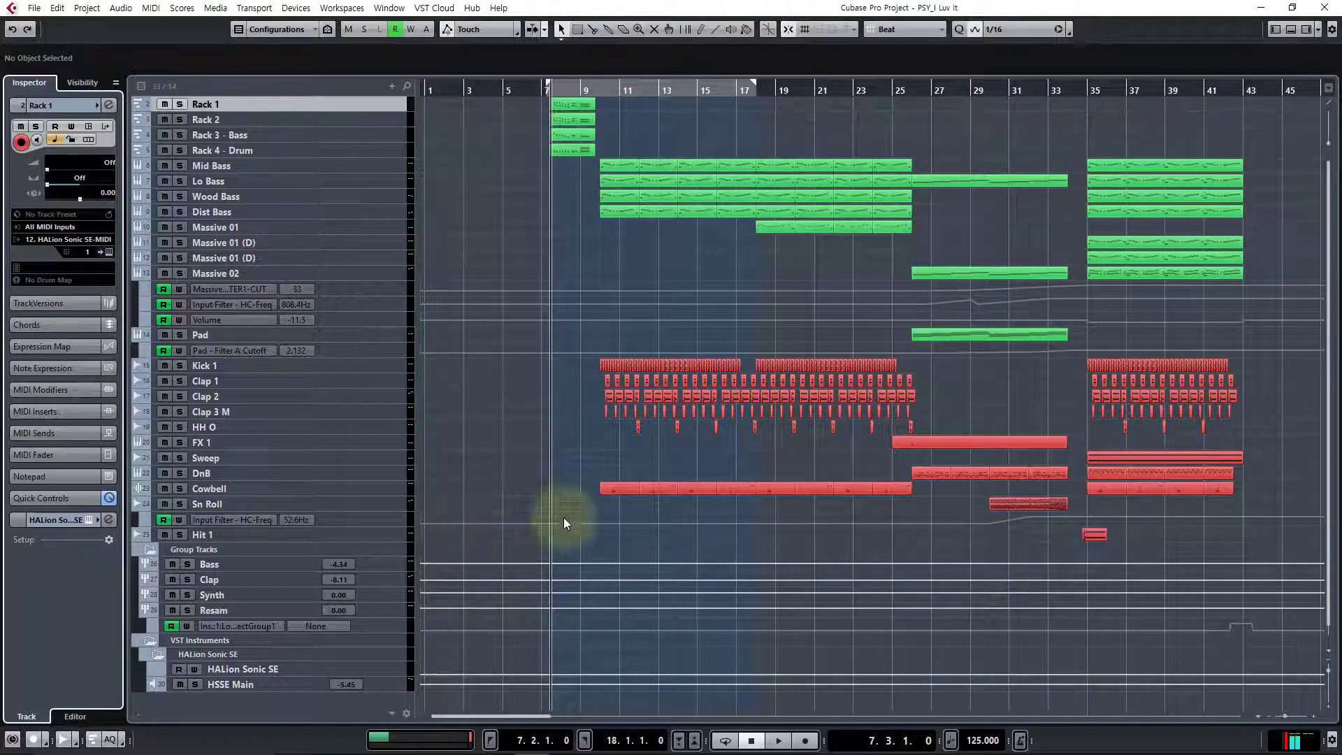
Activate the HSSE Out 2 and HSSE Out 3 stereo outputs for HALion Sonic SE in the VST Instruments rack.
key(F11)
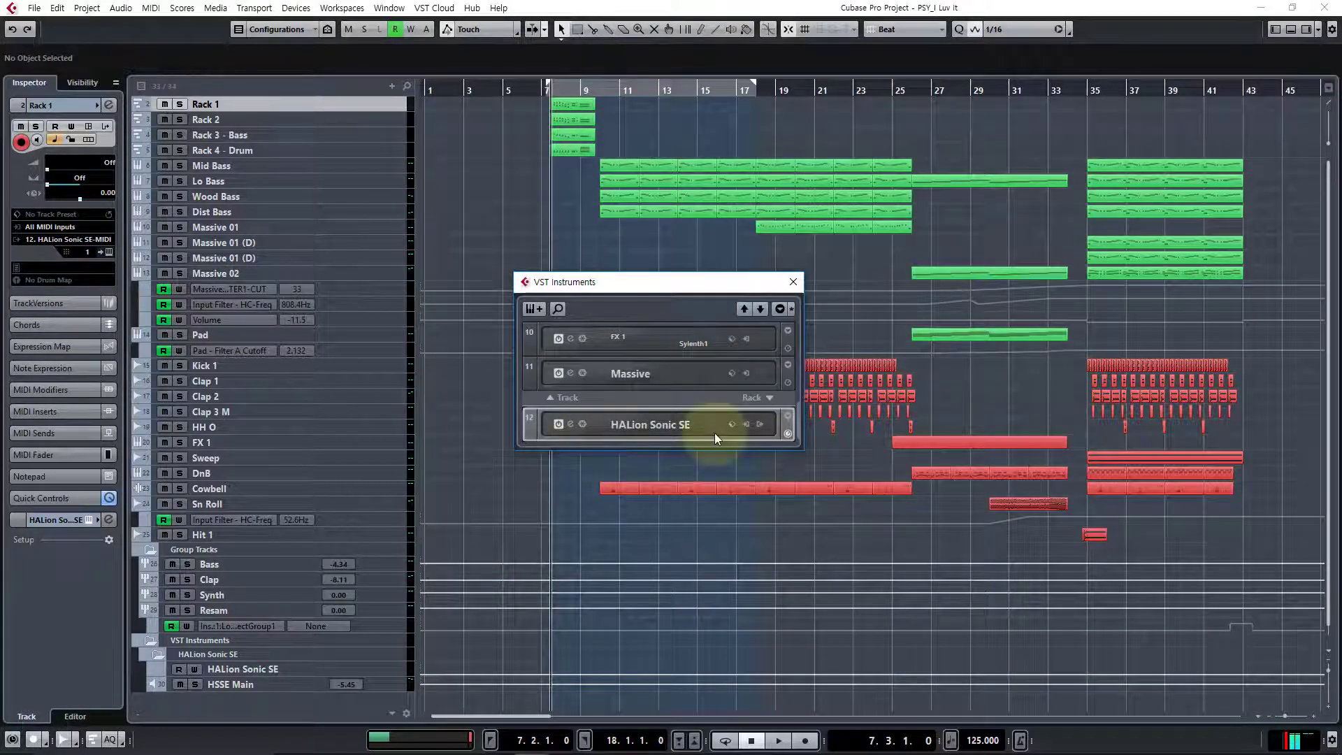
click(761, 425)
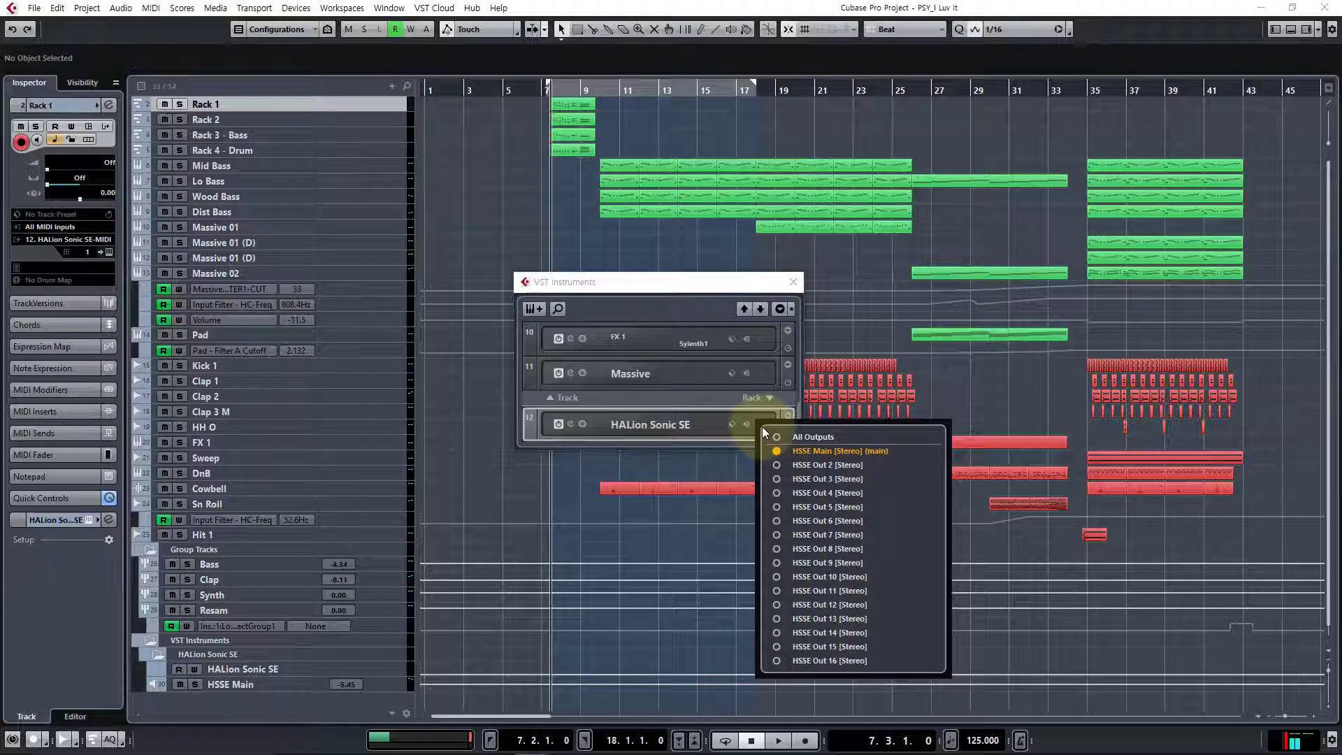
click(776, 465)
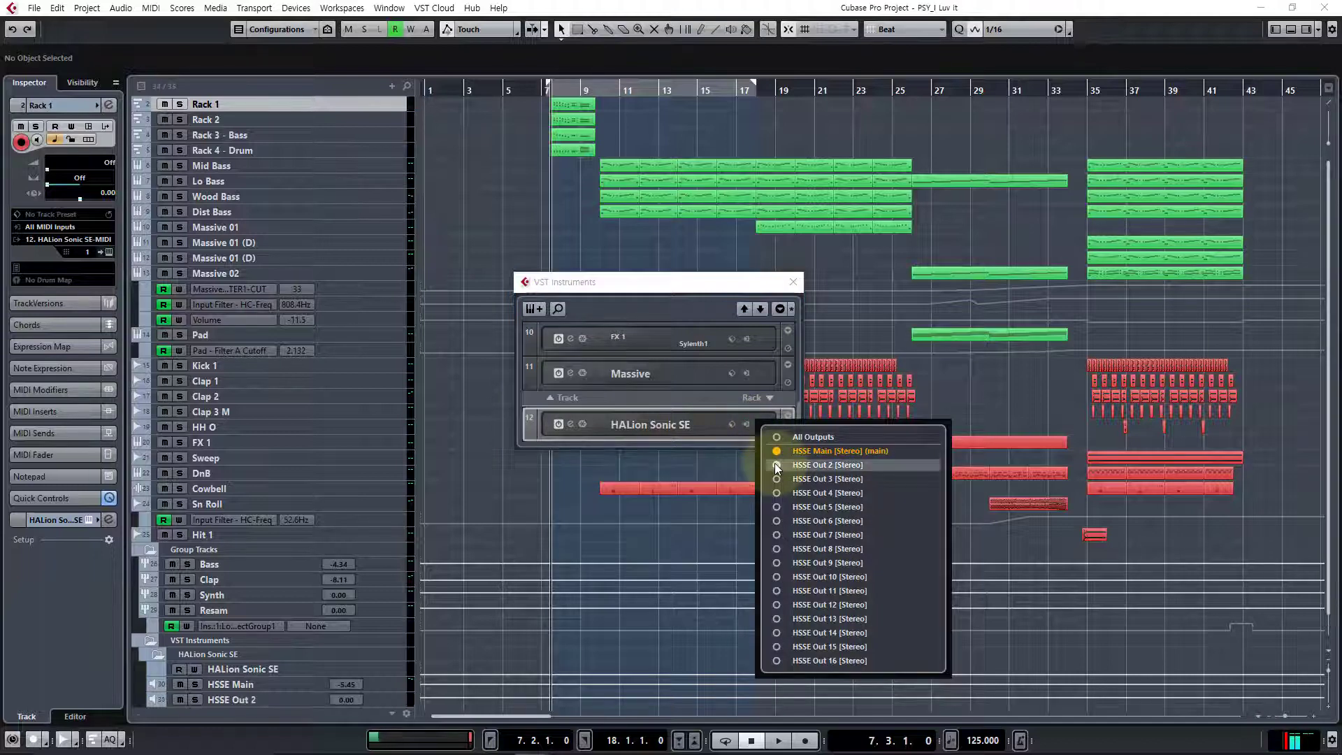
click(776, 480)
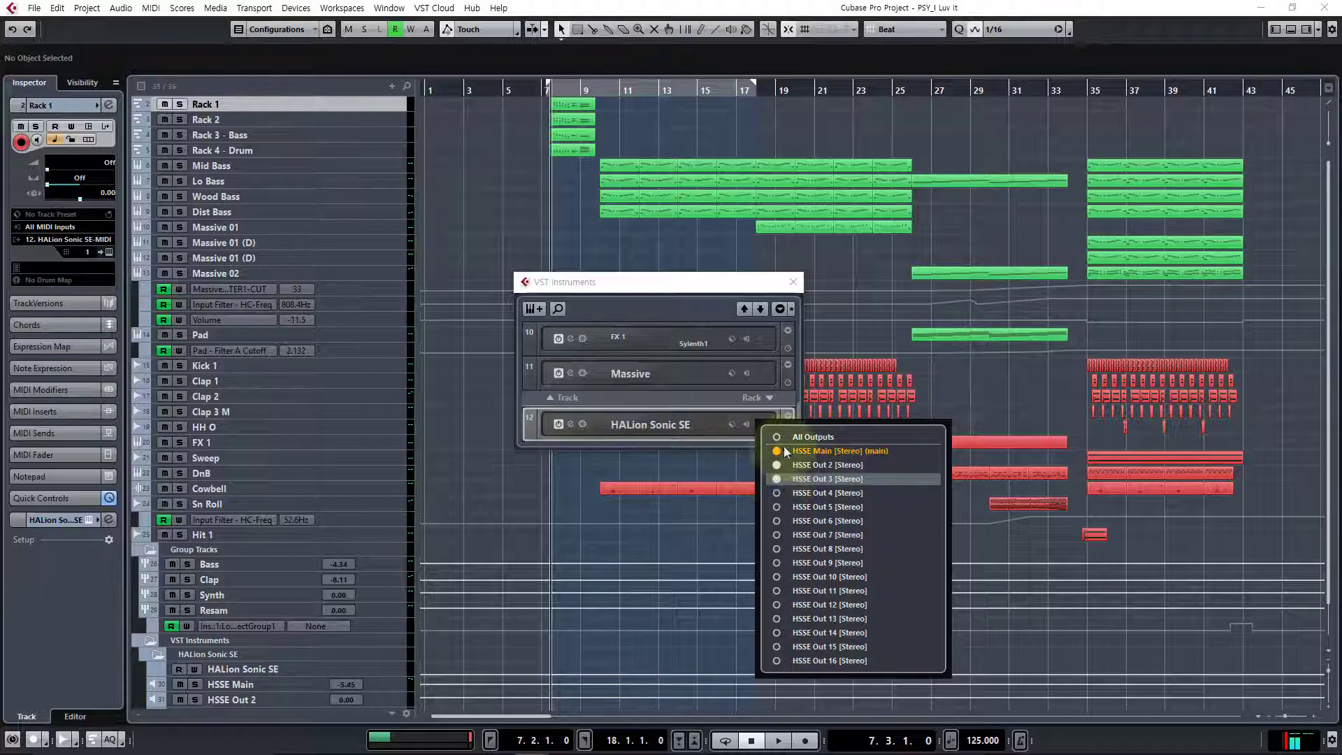
Close the VST Instruments rack and inspect the output choices for the second program slot on HALion Sonic SE's Mix page.
click(769, 318)
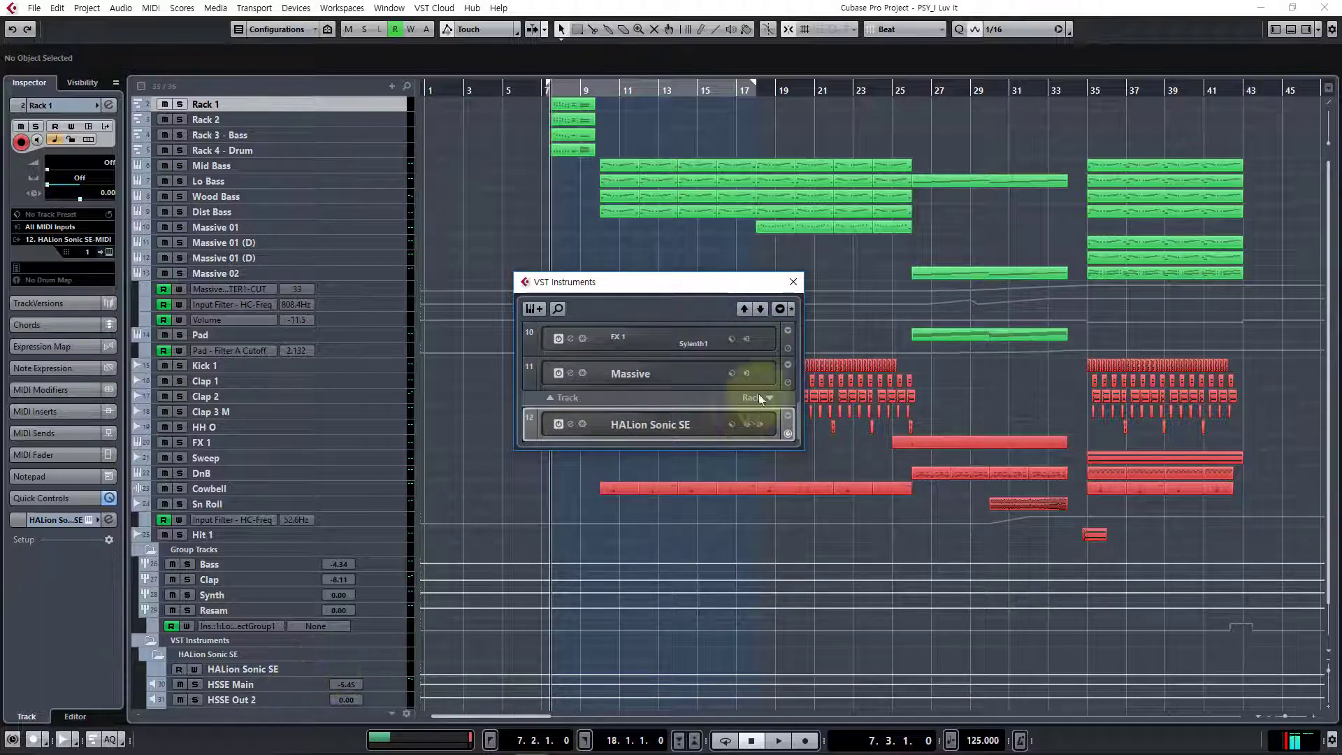
click(793, 282)
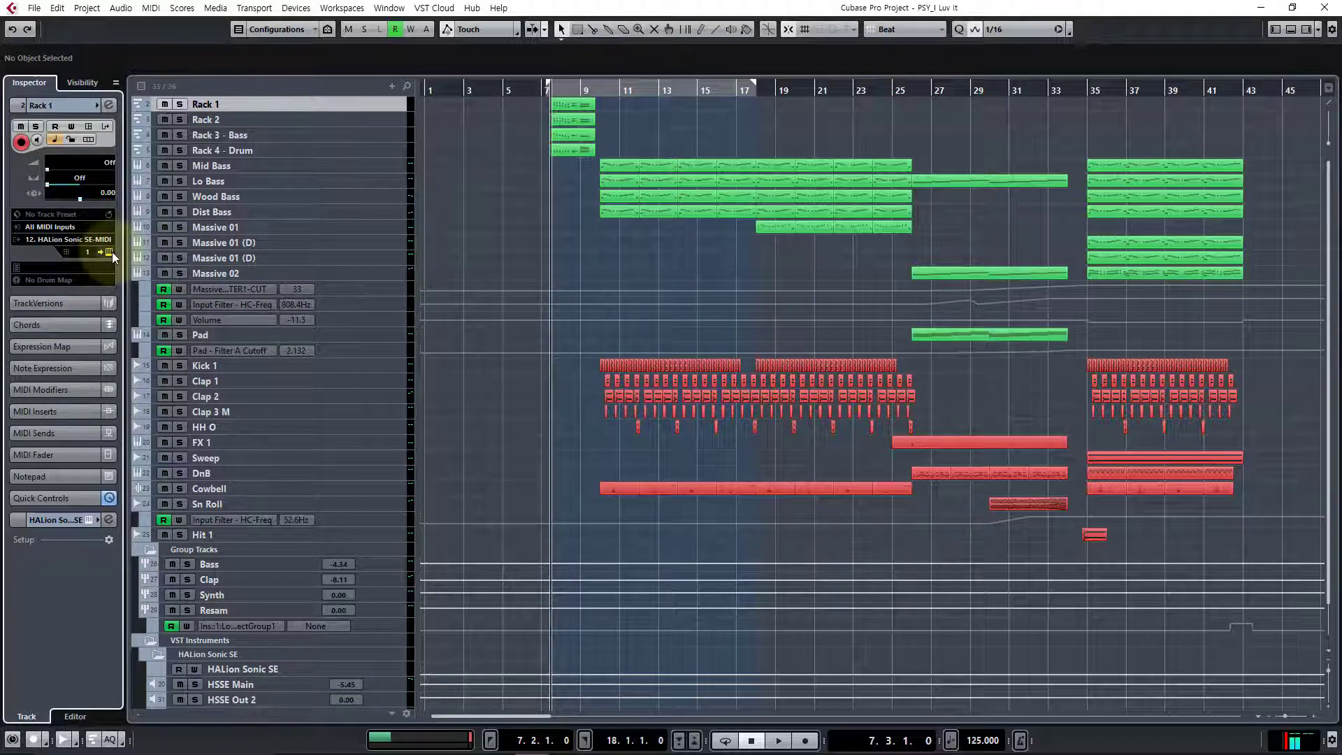
click(109, 251)
click(1163, 264)
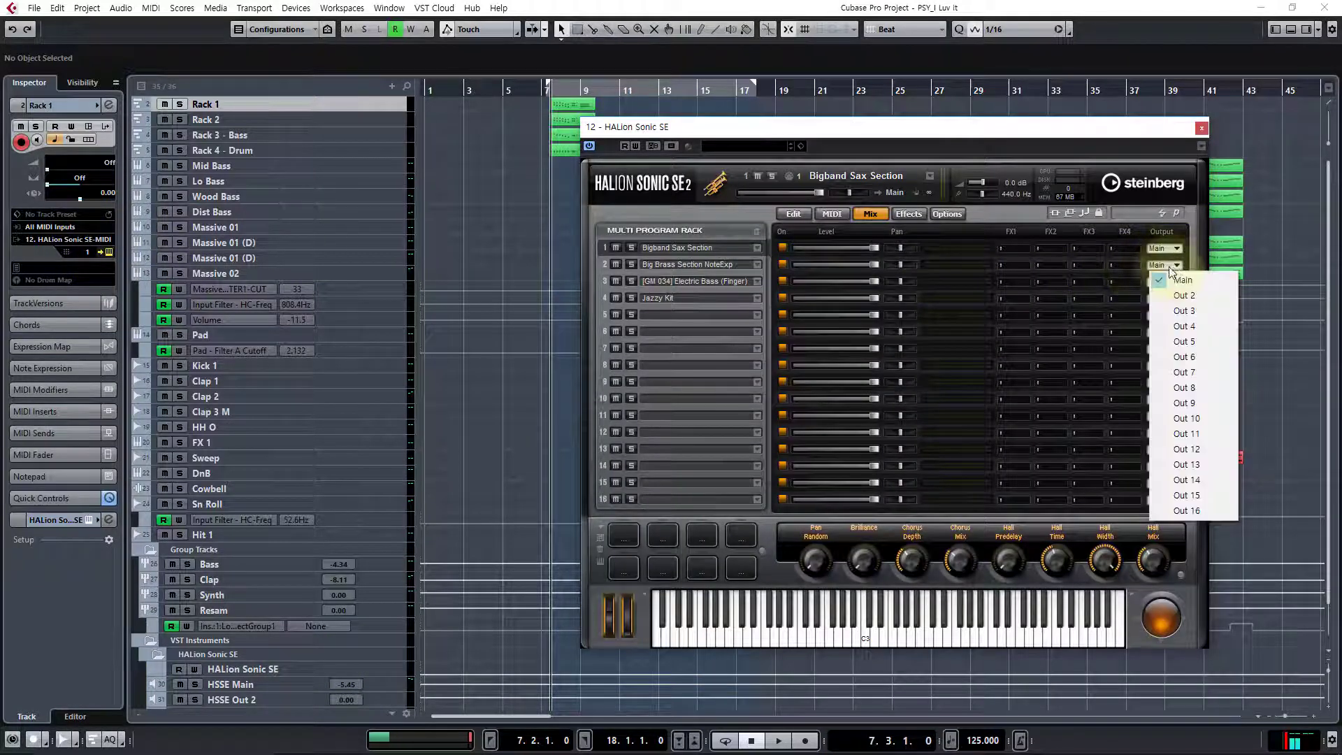
click(1095, 177)
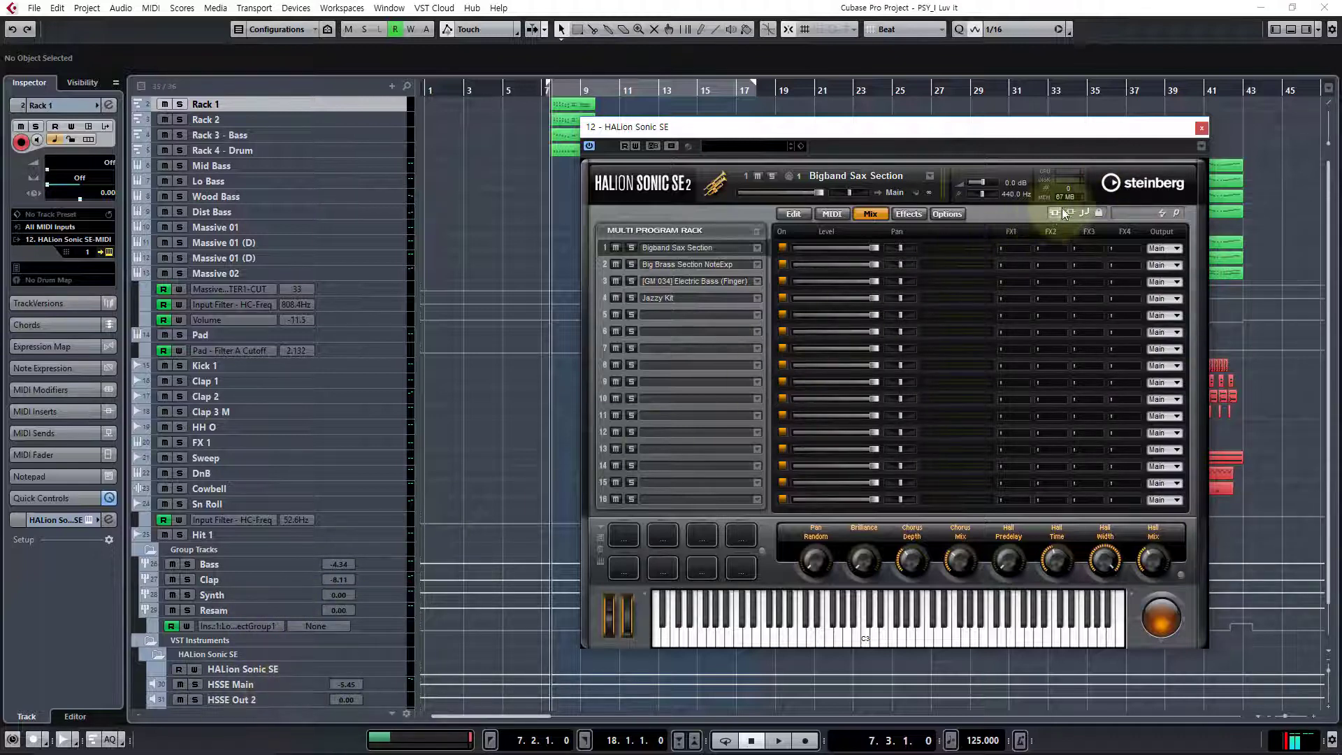
click(1201, 130)
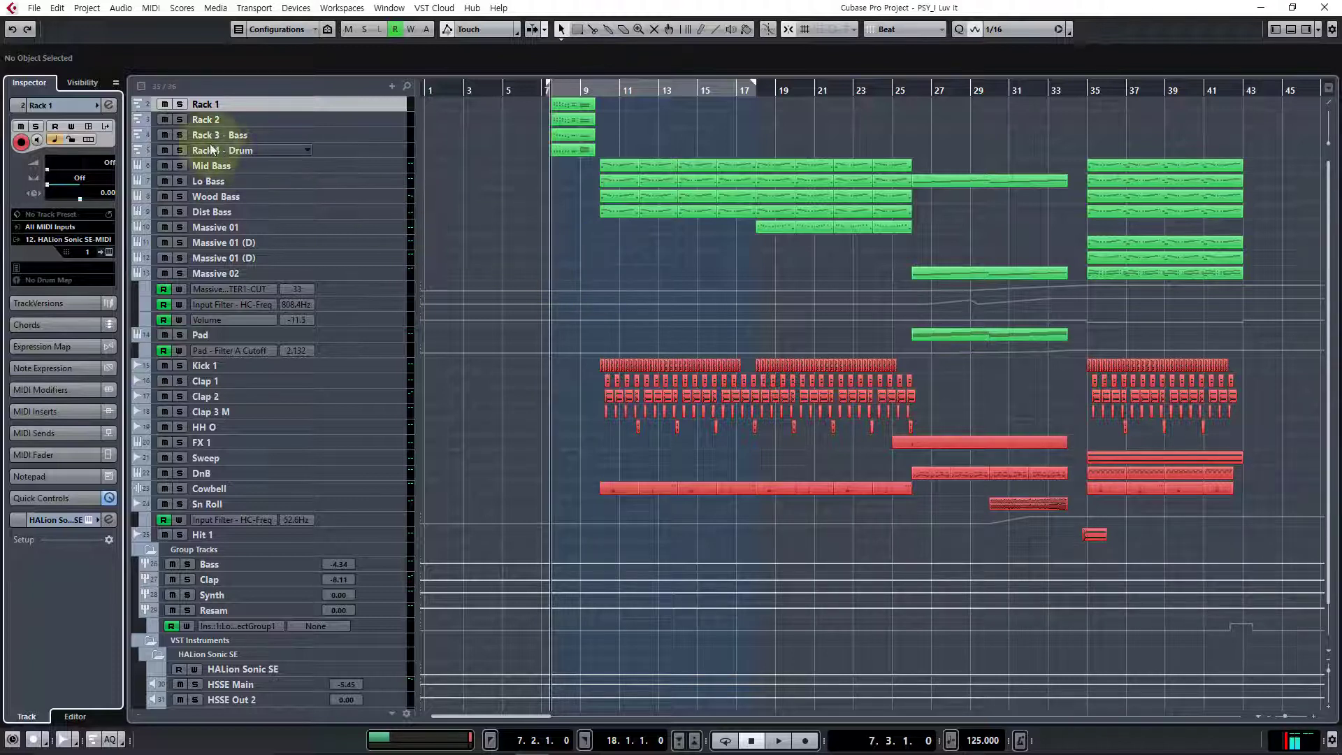
Solo the Rack 1 track, play it, then open its part in the Key Editor with the playback position just before the notes.
click(180, 104)
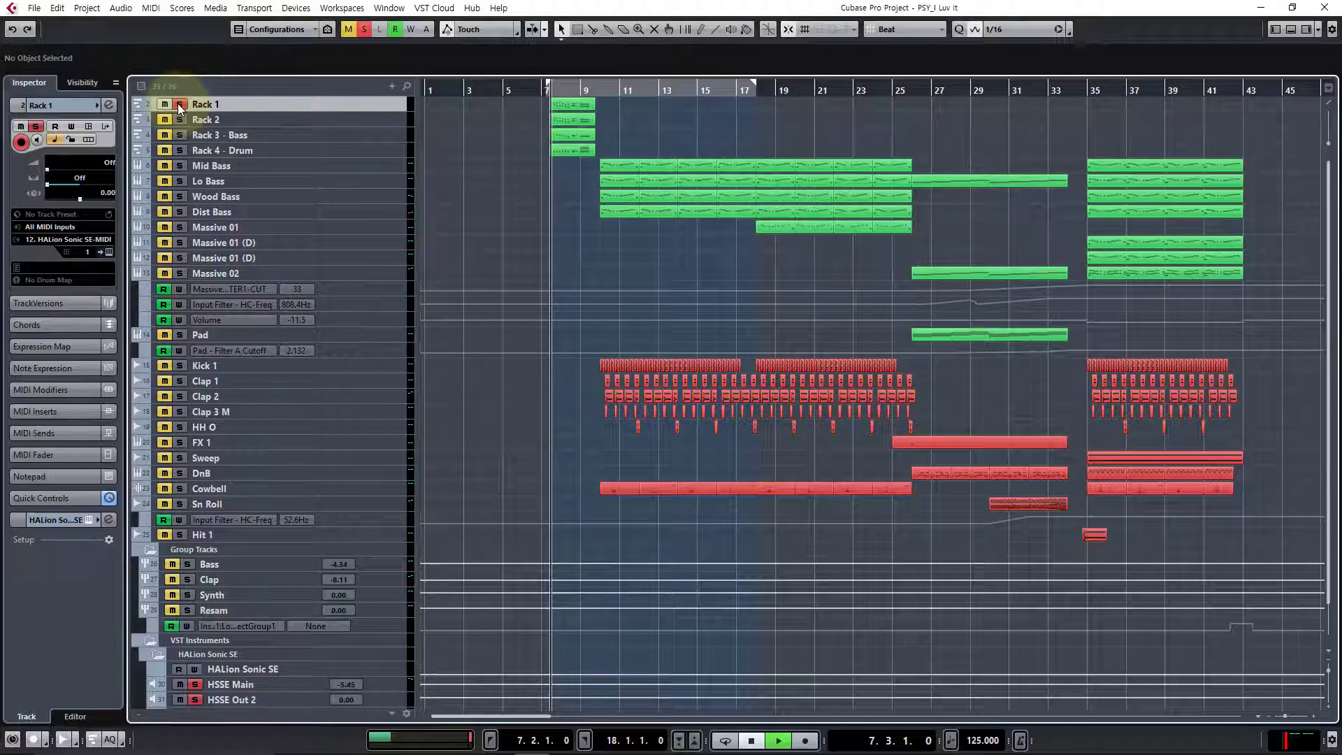
key(space)
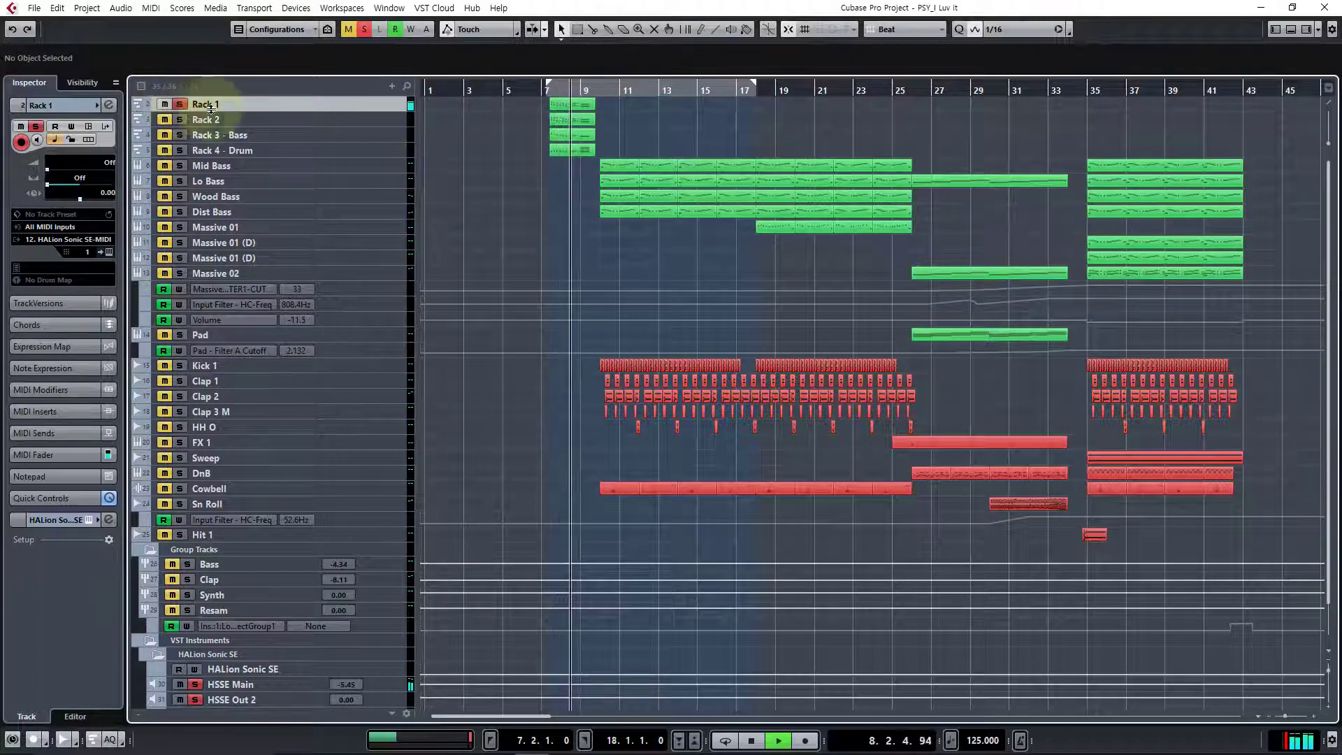
double_click(577, 105)
scroll(149, 350, left, 8)
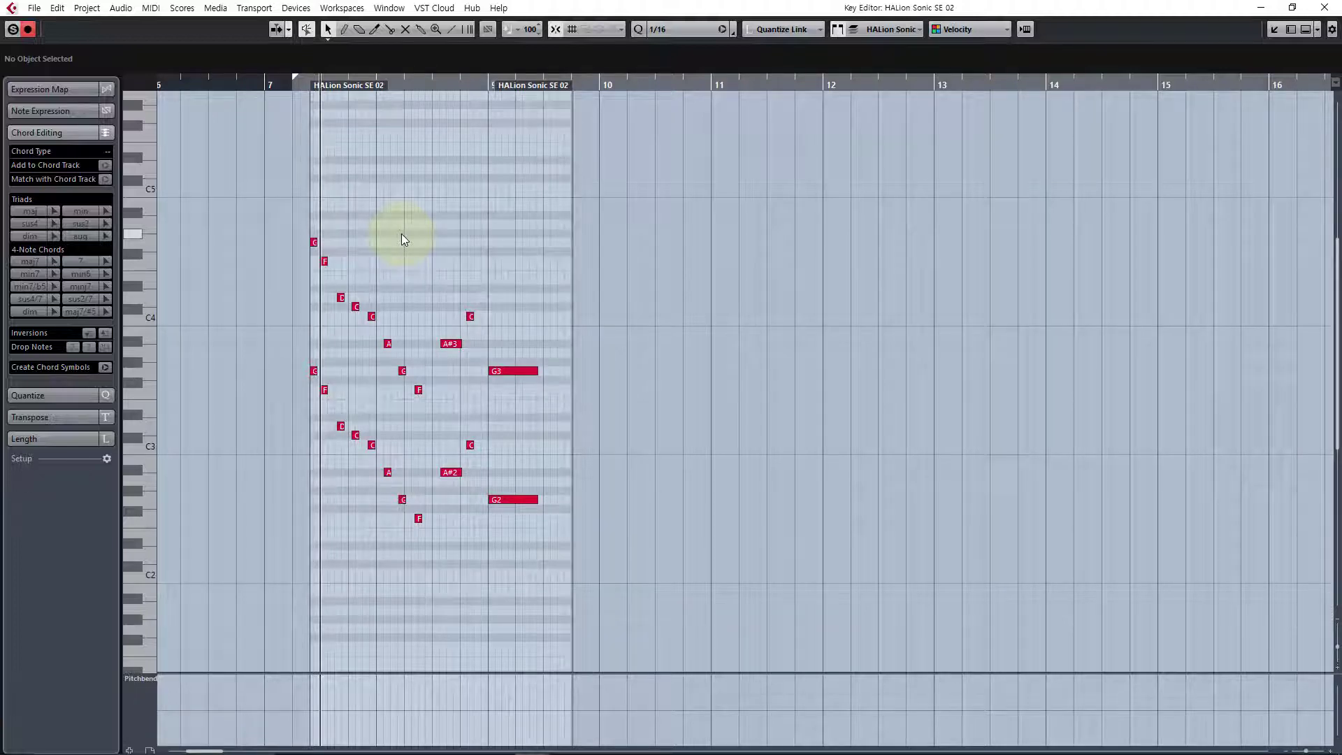
click(299, 82)
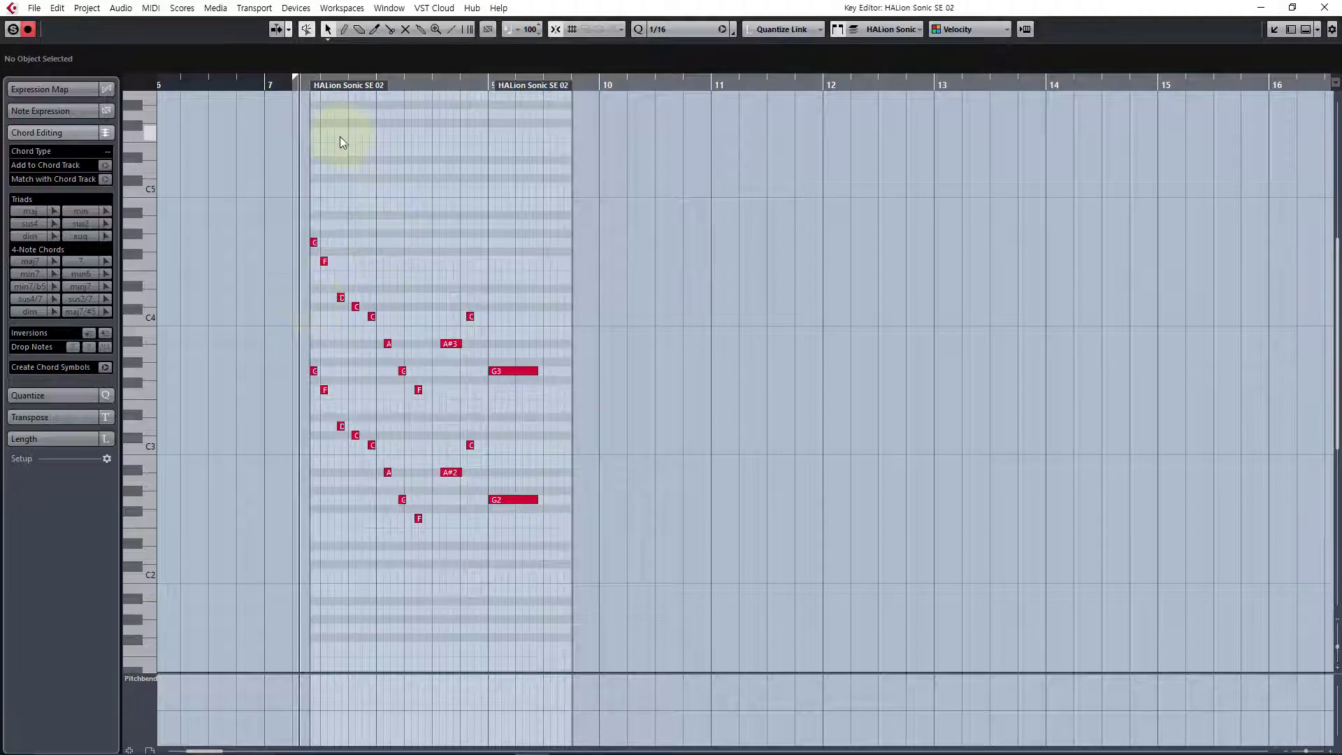
Mute the lower-octave notes of the Rack 1 part and audition the upper octave alone.
drag(268, 358, 356, 485)
drag(367, 427, 539, 554)
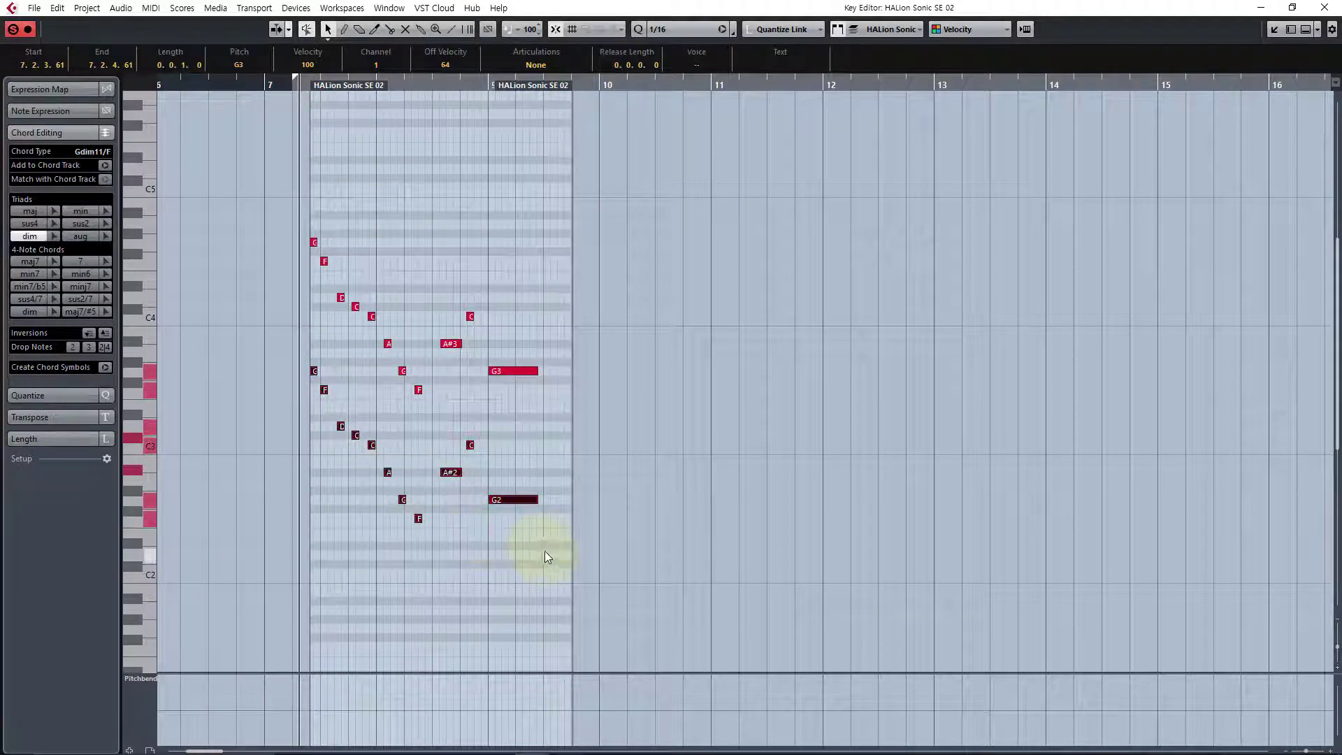
key(shift+m)
key(space)
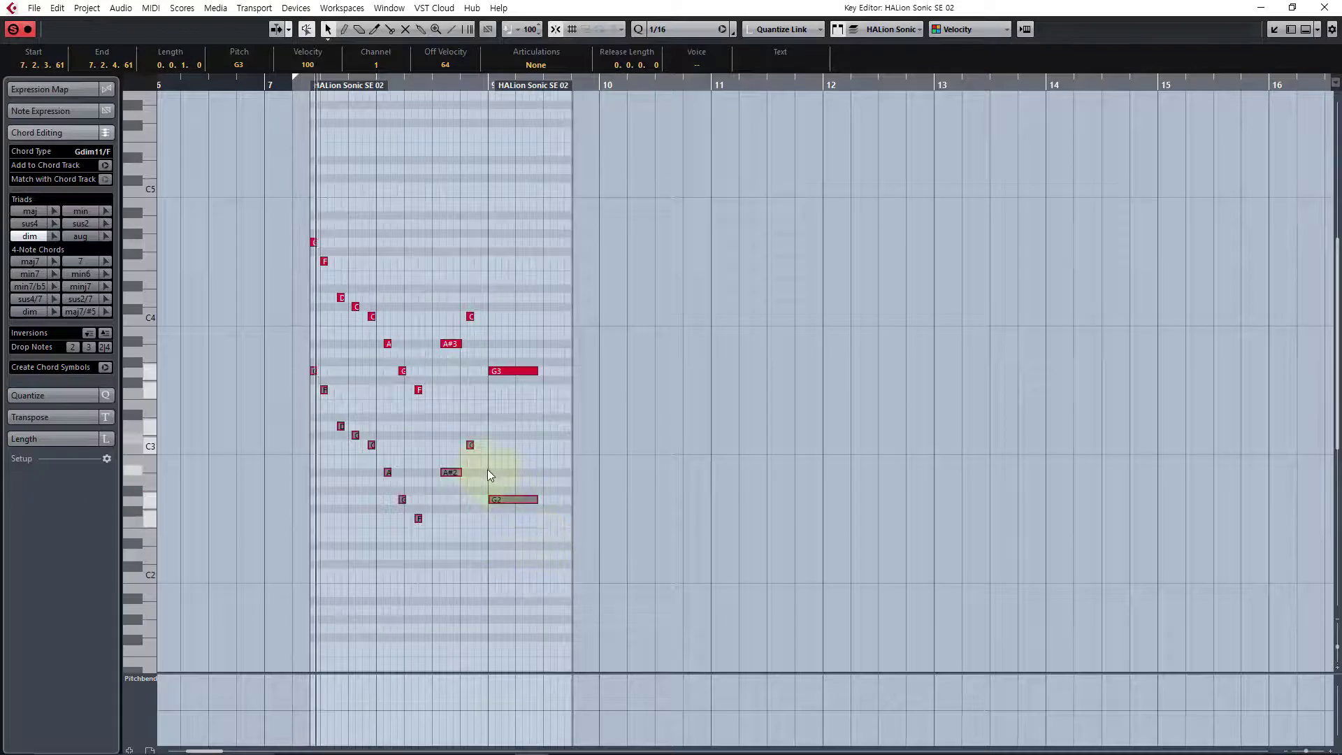
key(space)
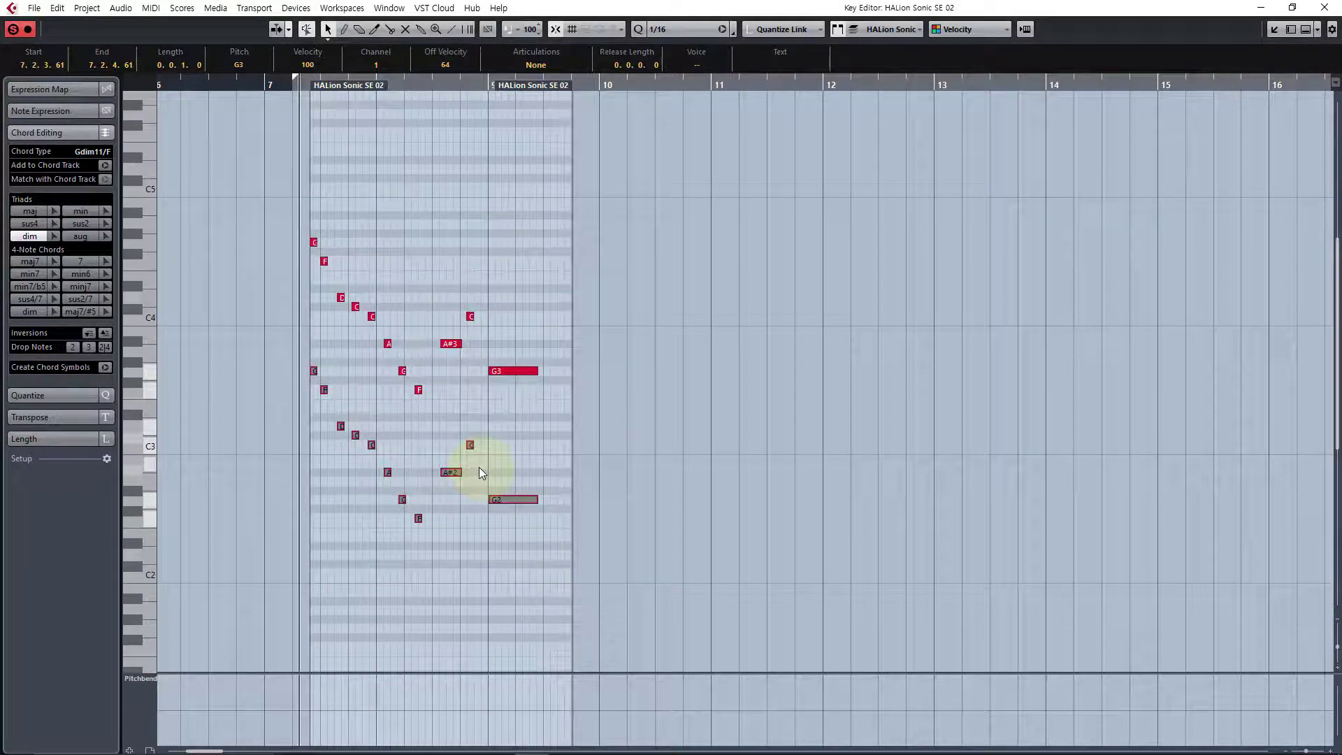
Unmute the lower-octave notes, play the Rack 1 part with both octaves, and return to the project.
key(shift+u)
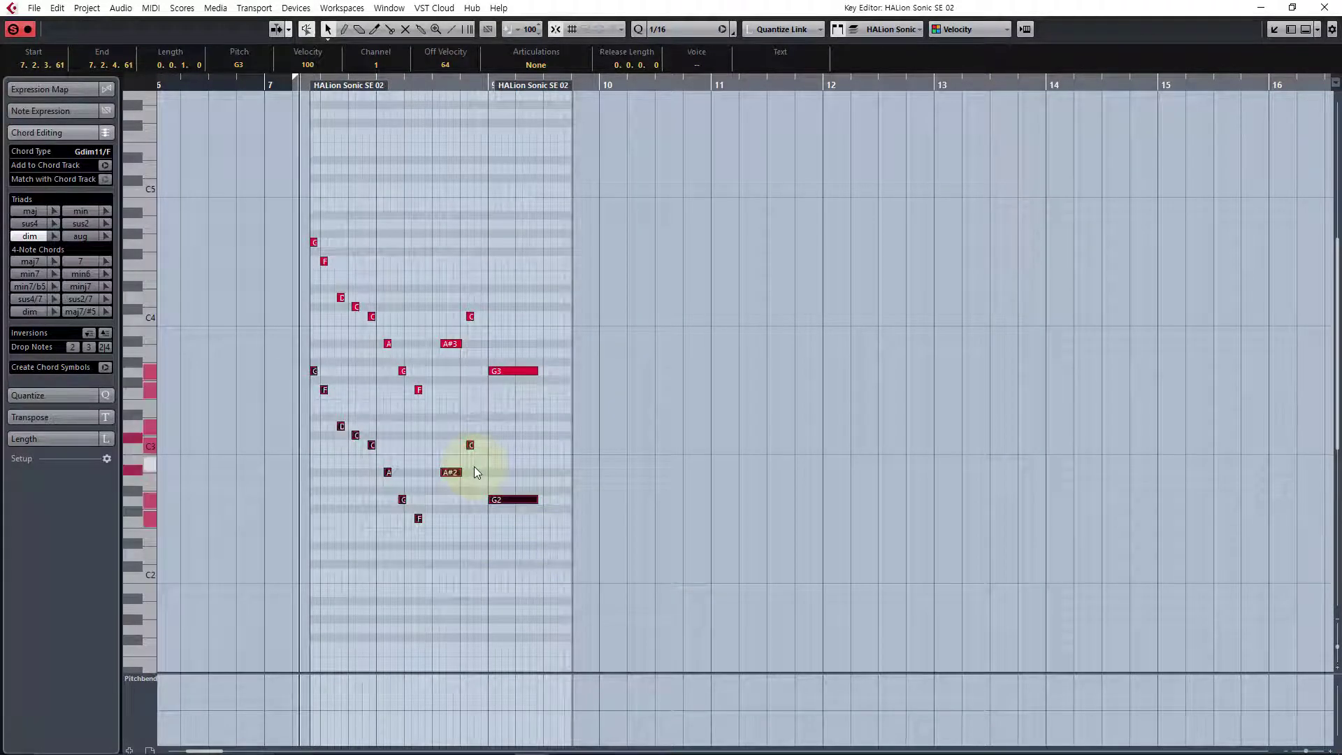
click(468, 447)
key(space)
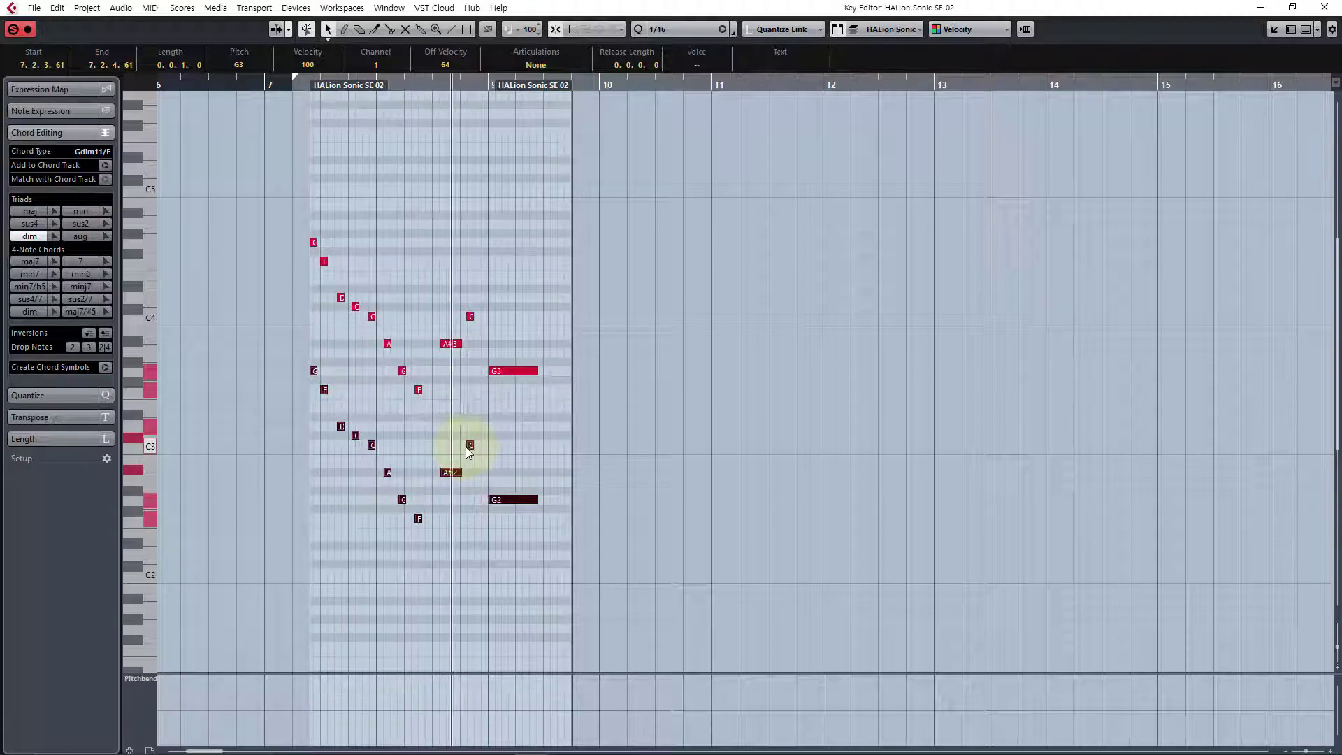
key(space)
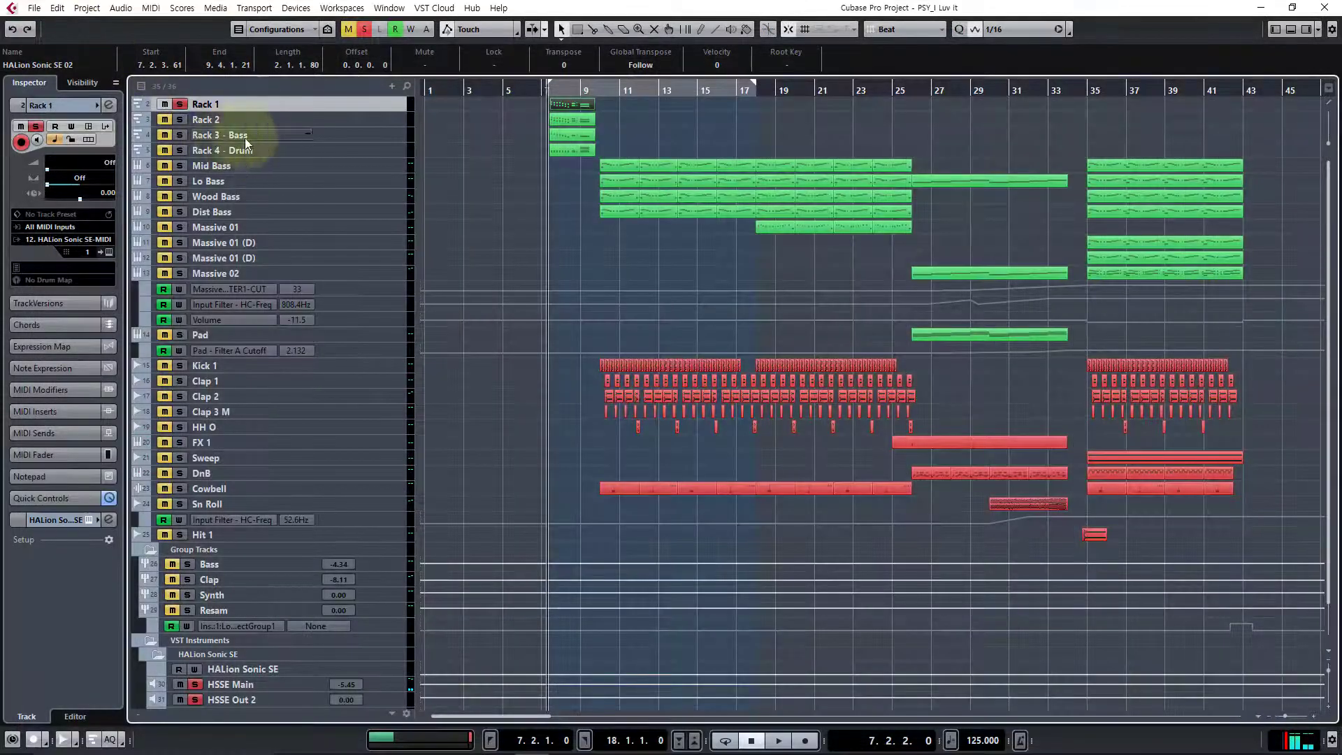
Solo the Rack 2 track along with Rack 1 and play the two together.
click(383, 119)
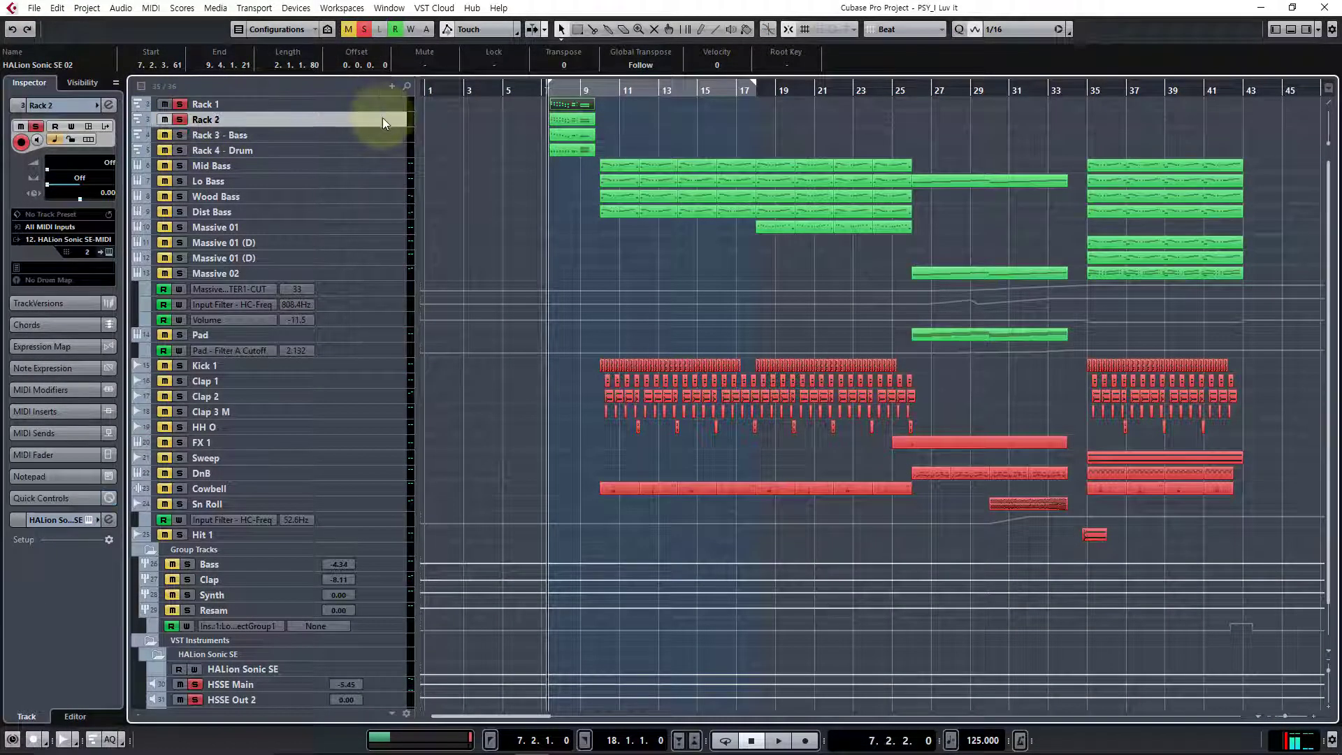
key(space)
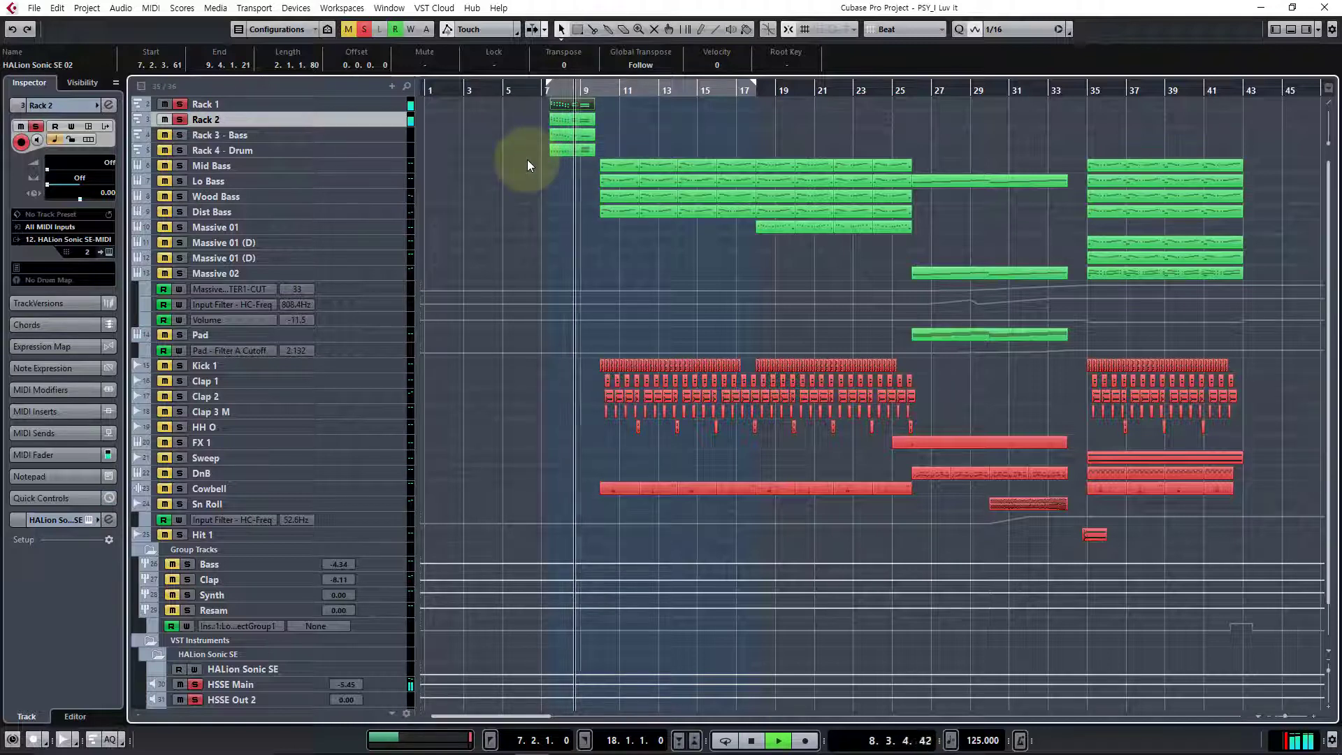
key(space)
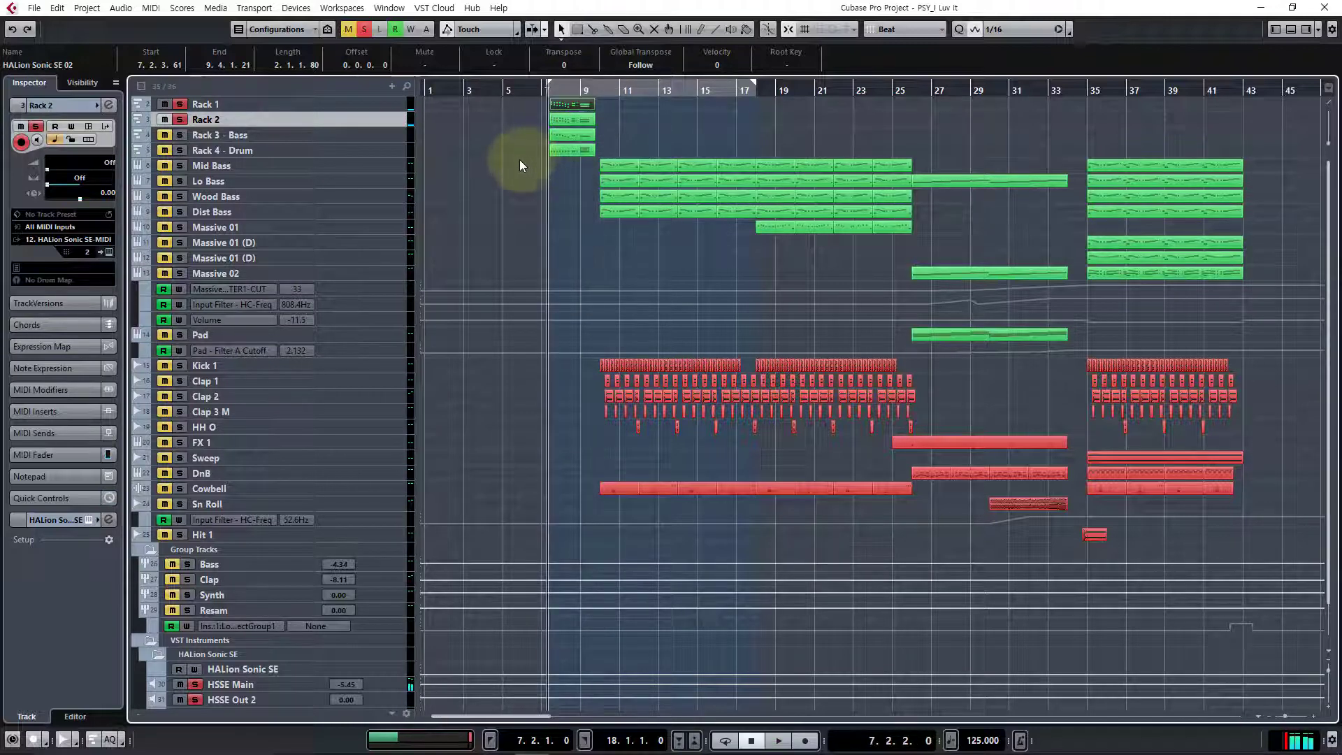
Add Rack 3 - Bass to the solo and play the three tracks while checking HALion Sonic SE's Mix page meters.
click(109, 252)
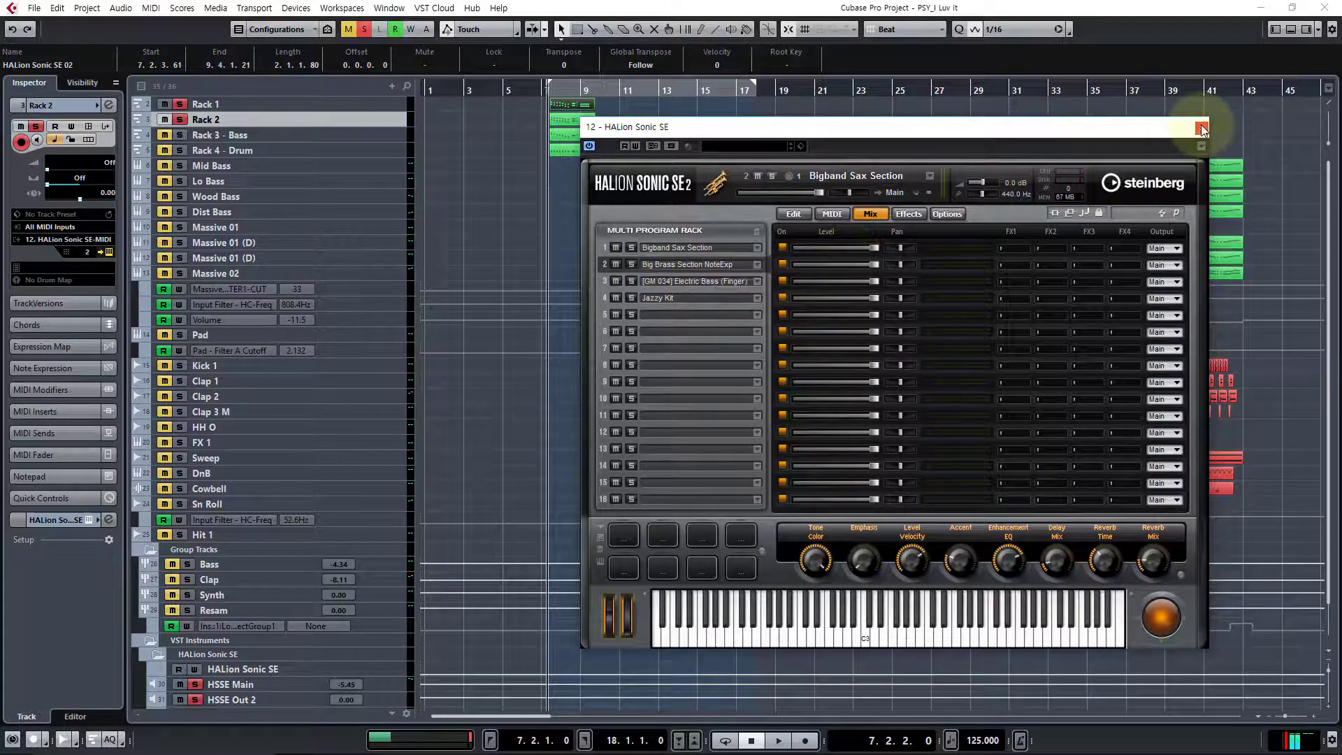
click(181, 134)
drag(713, 127, 677, 243)
key(space)
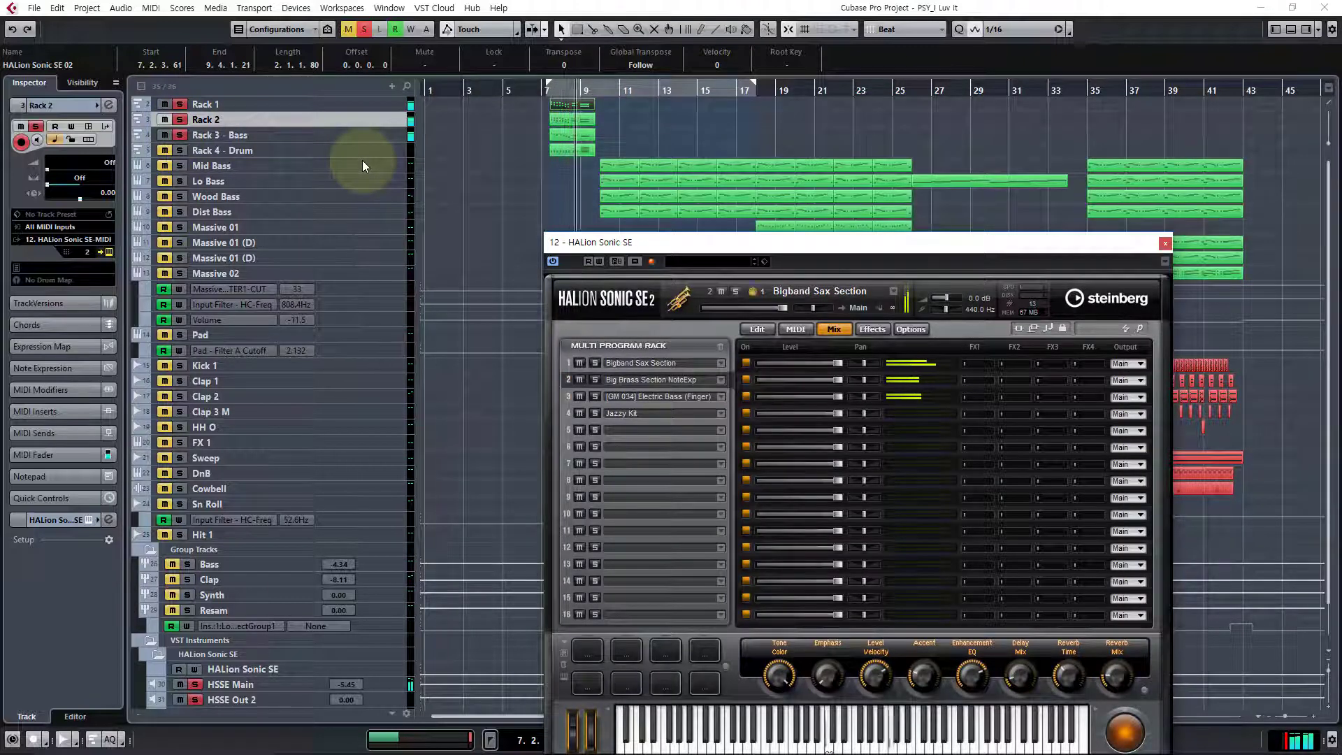
key(space)
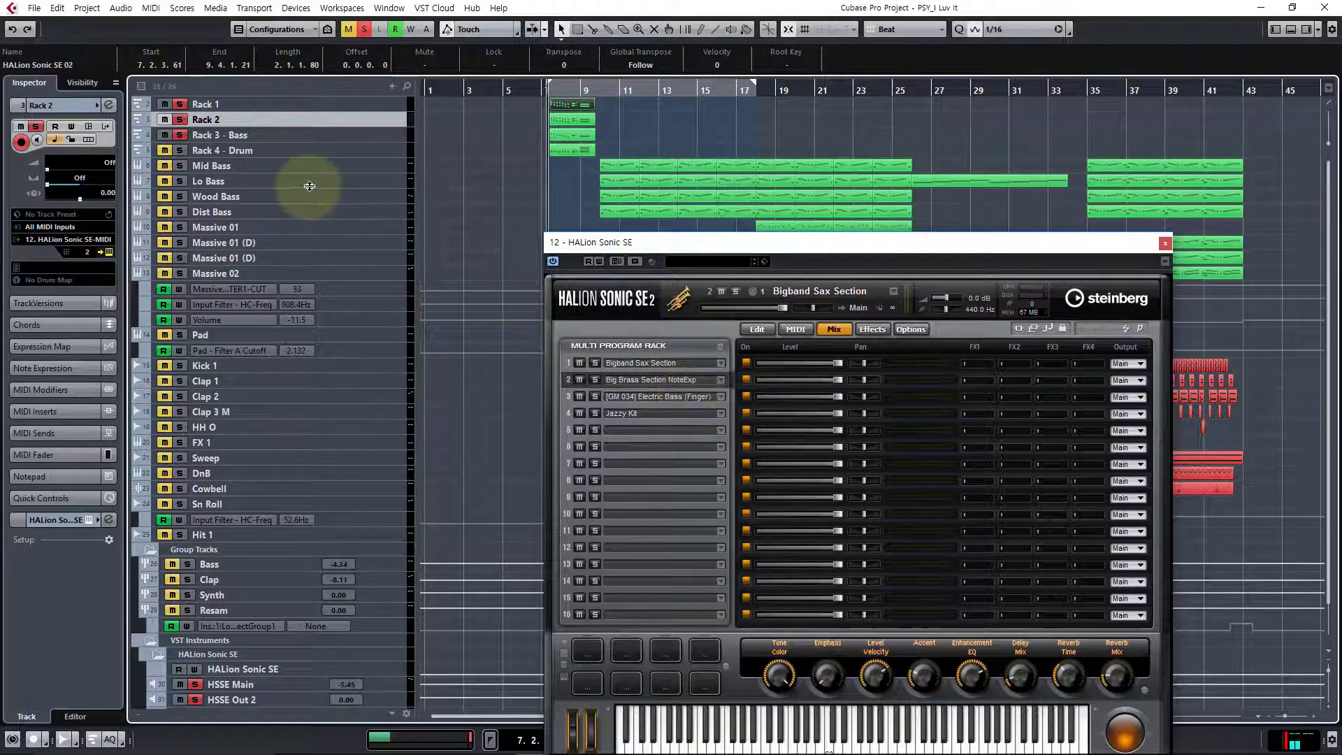
click(1165, 243)
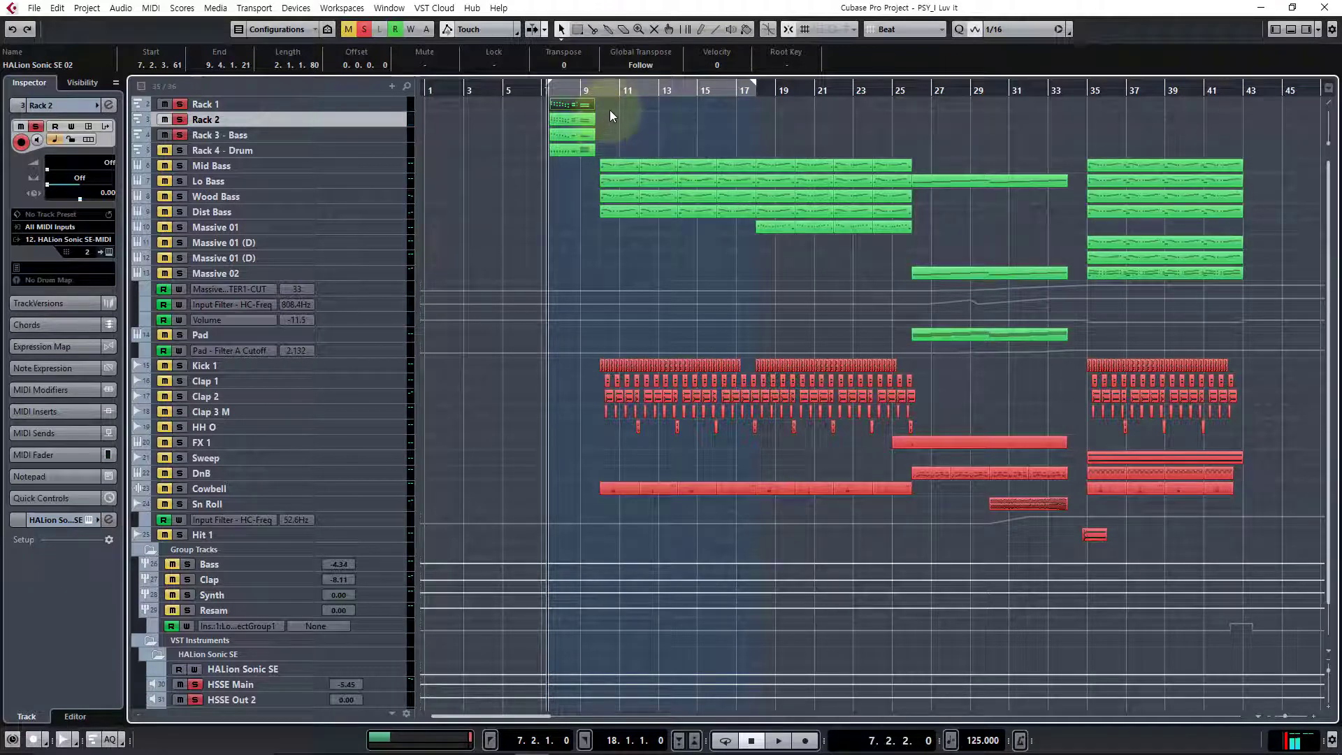
Compare the notes of the Rack 1 and Rack 2 parts in the Key Editor.
double_click(570, 105)
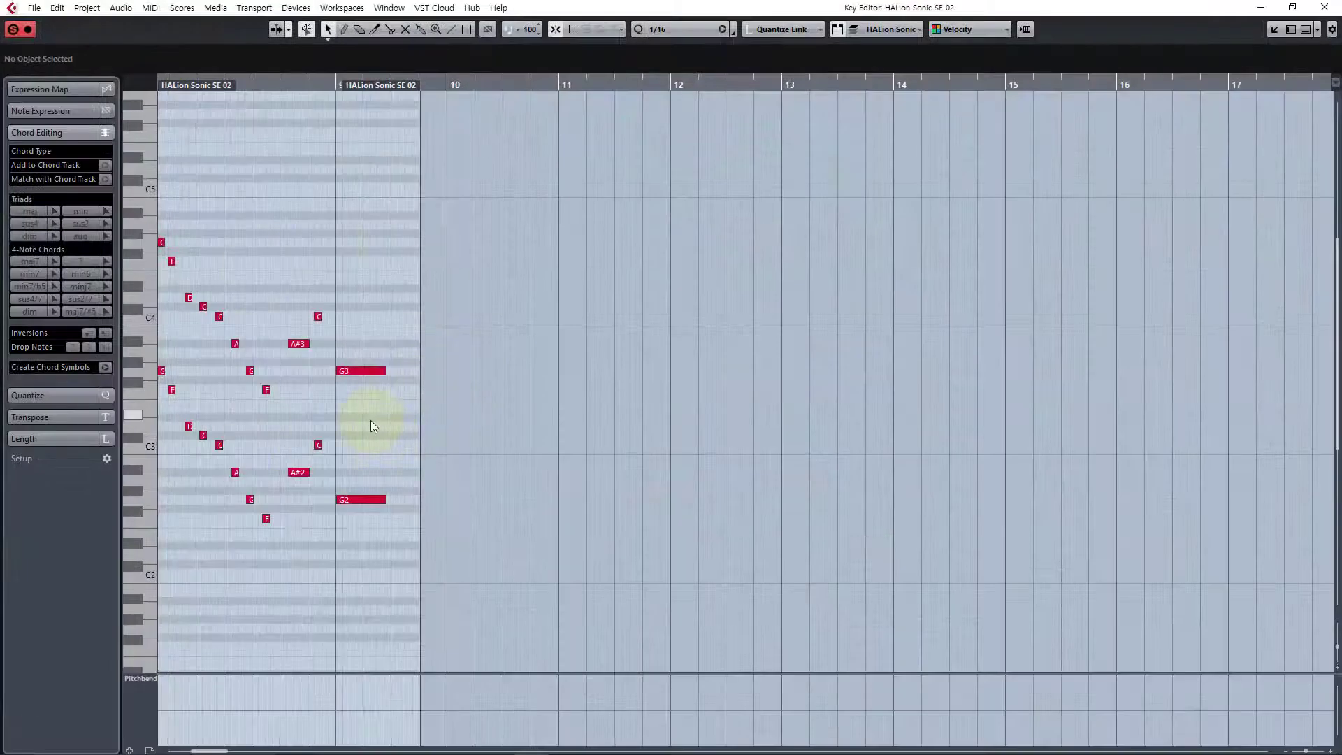
key(Escape)
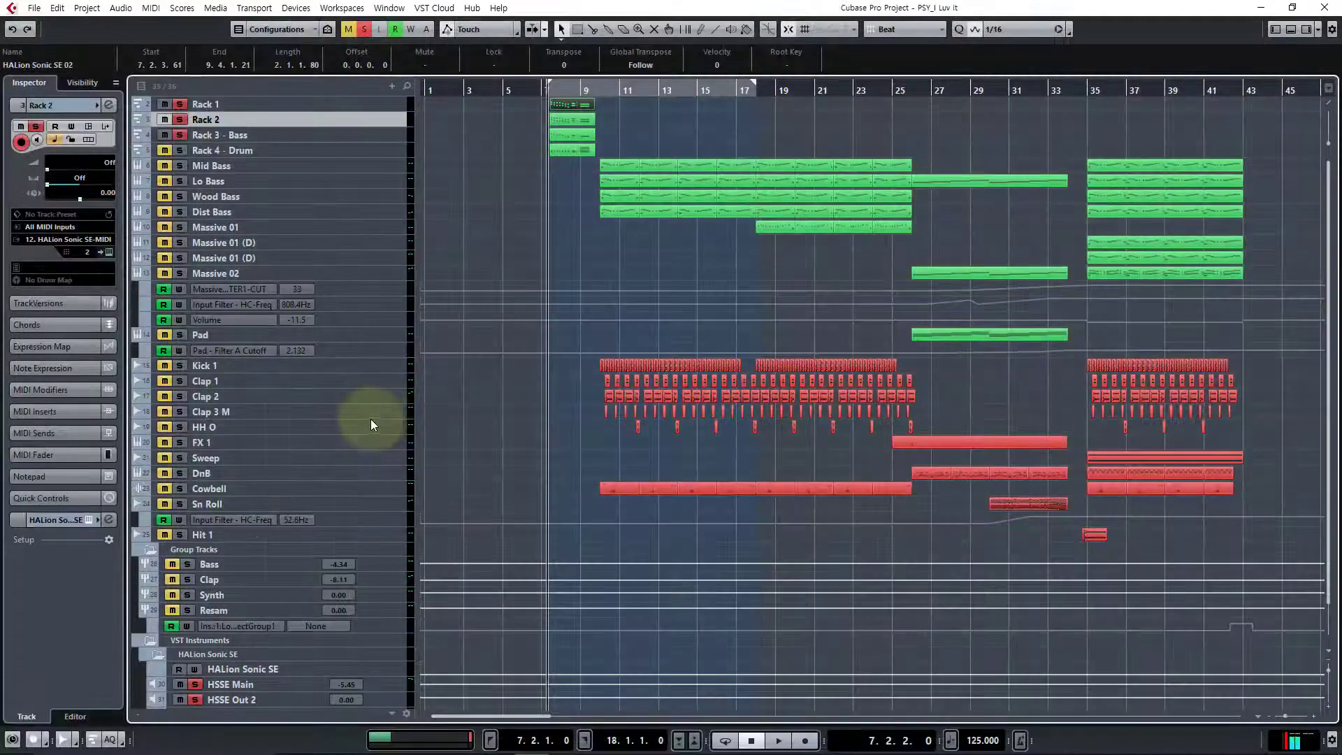
double_click(576, 120)
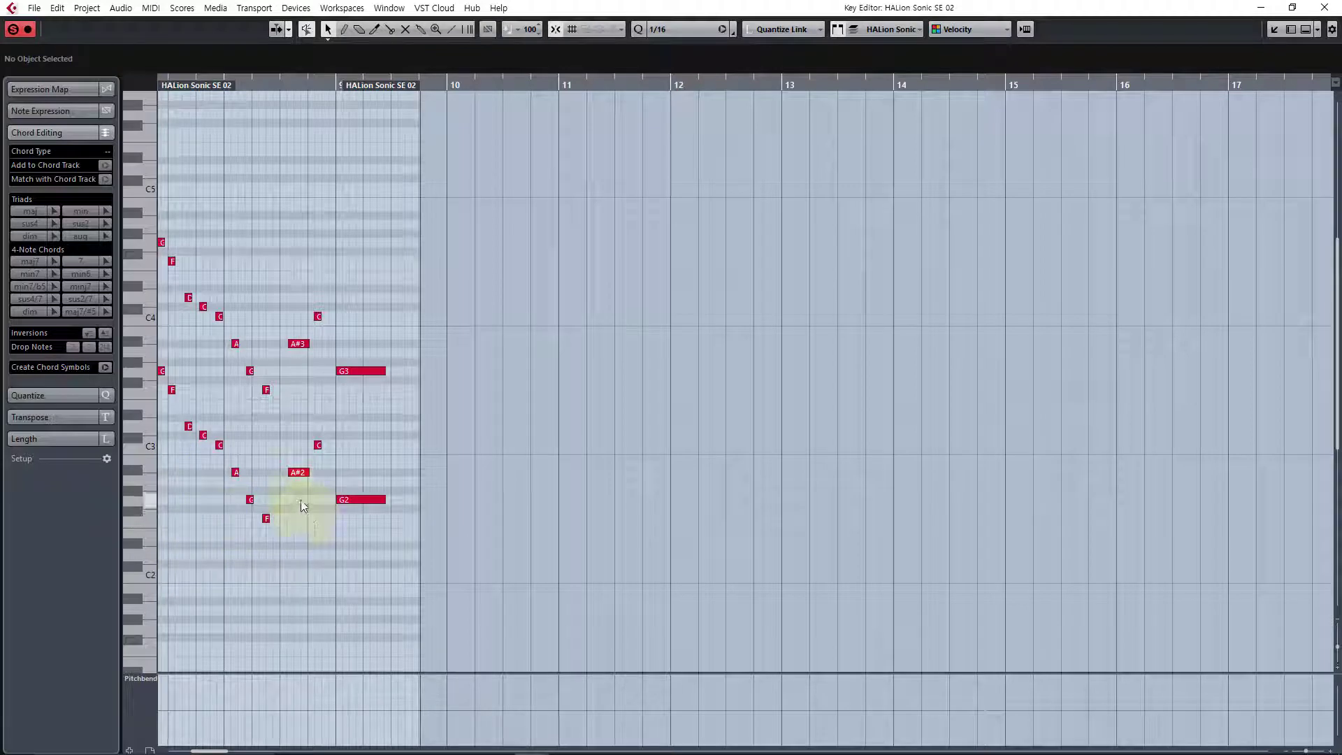
key(Escape)
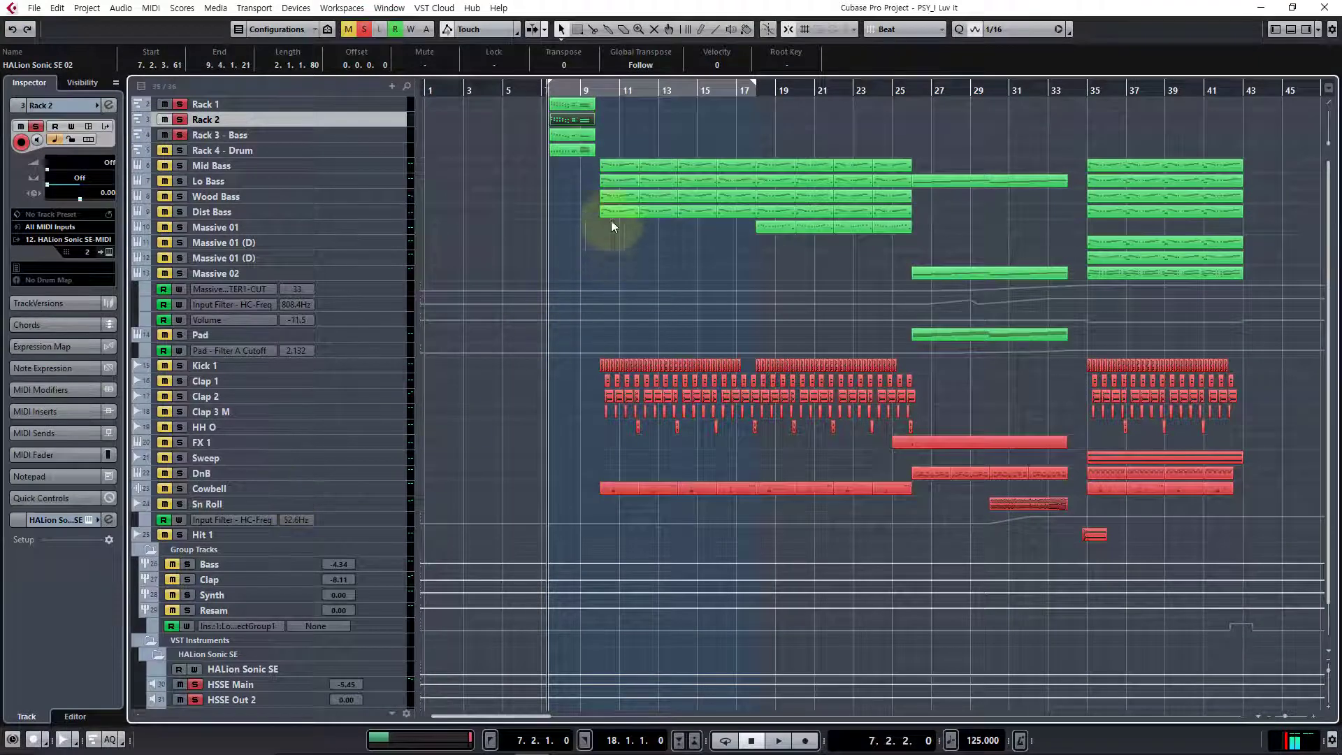
Examine the Rack 3 - Bass part in the Key Editor, shifting all its notes up an octave and back down.
click(572, 116)
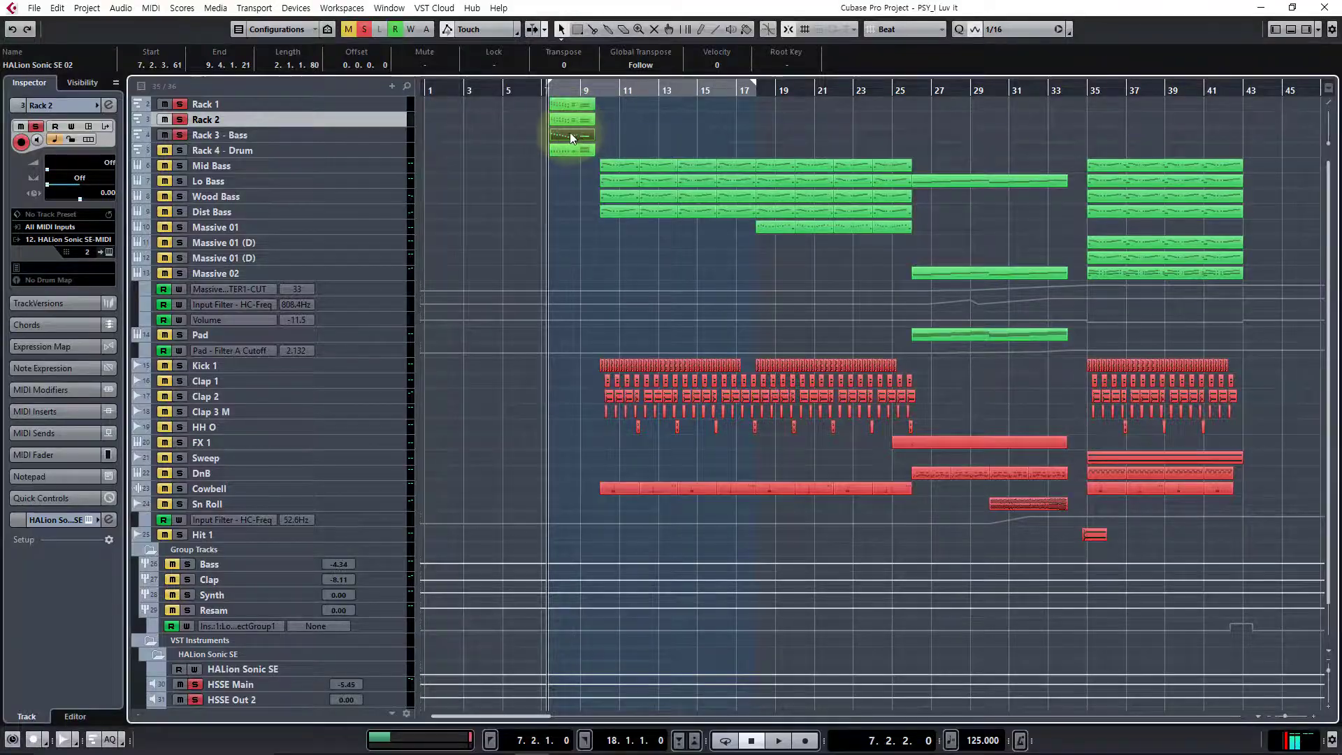
double_click(570, 135)
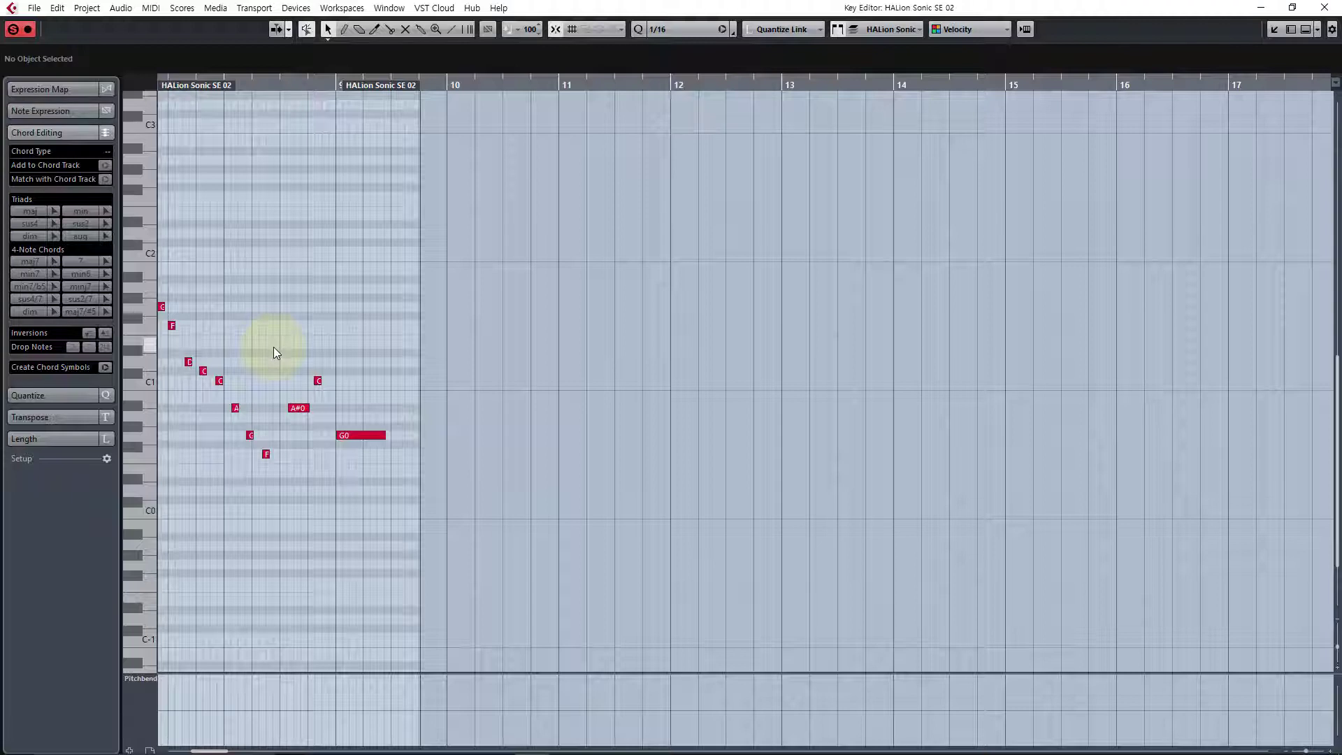
key(ctrl+a)
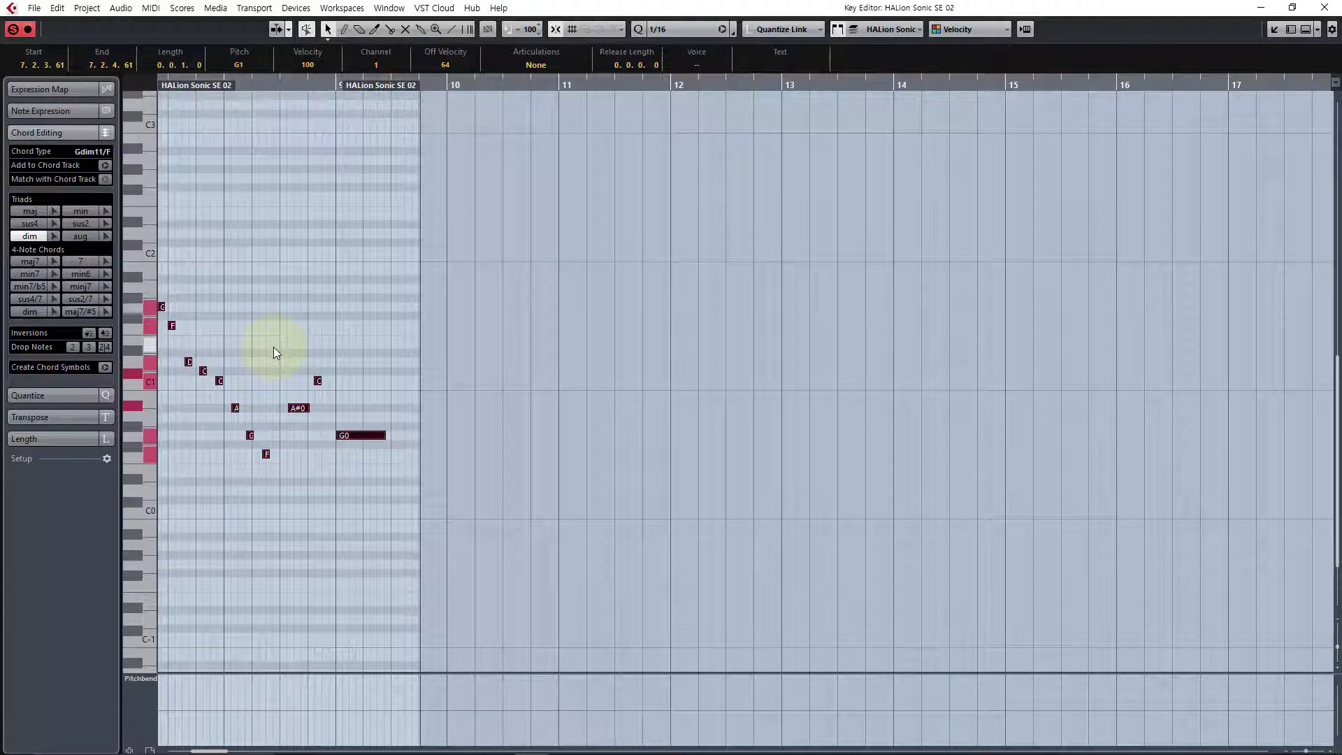
key(shift+Up)
key(shift+Down)
key(Return)
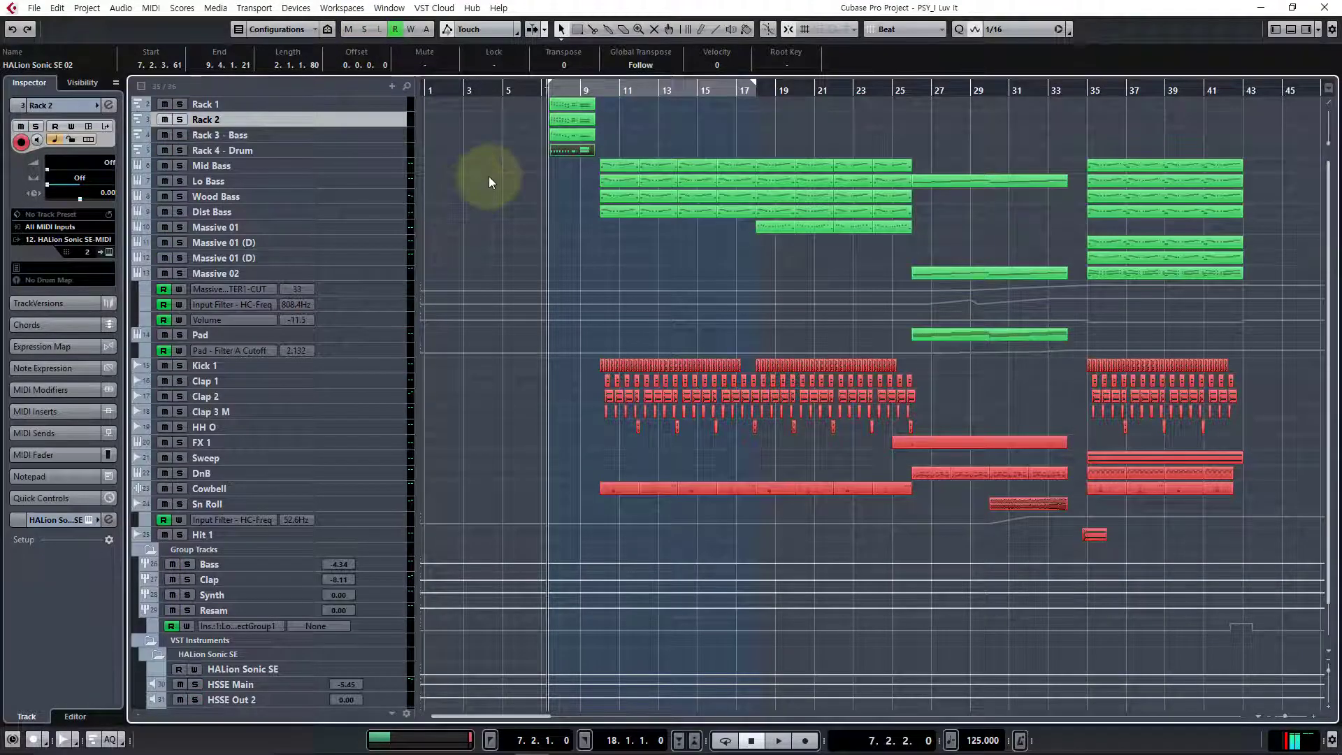
Inspect the Rack 4 - Drum part's notes in the Key Editor, and play all four rack tracks together.
double_click(556, 151)
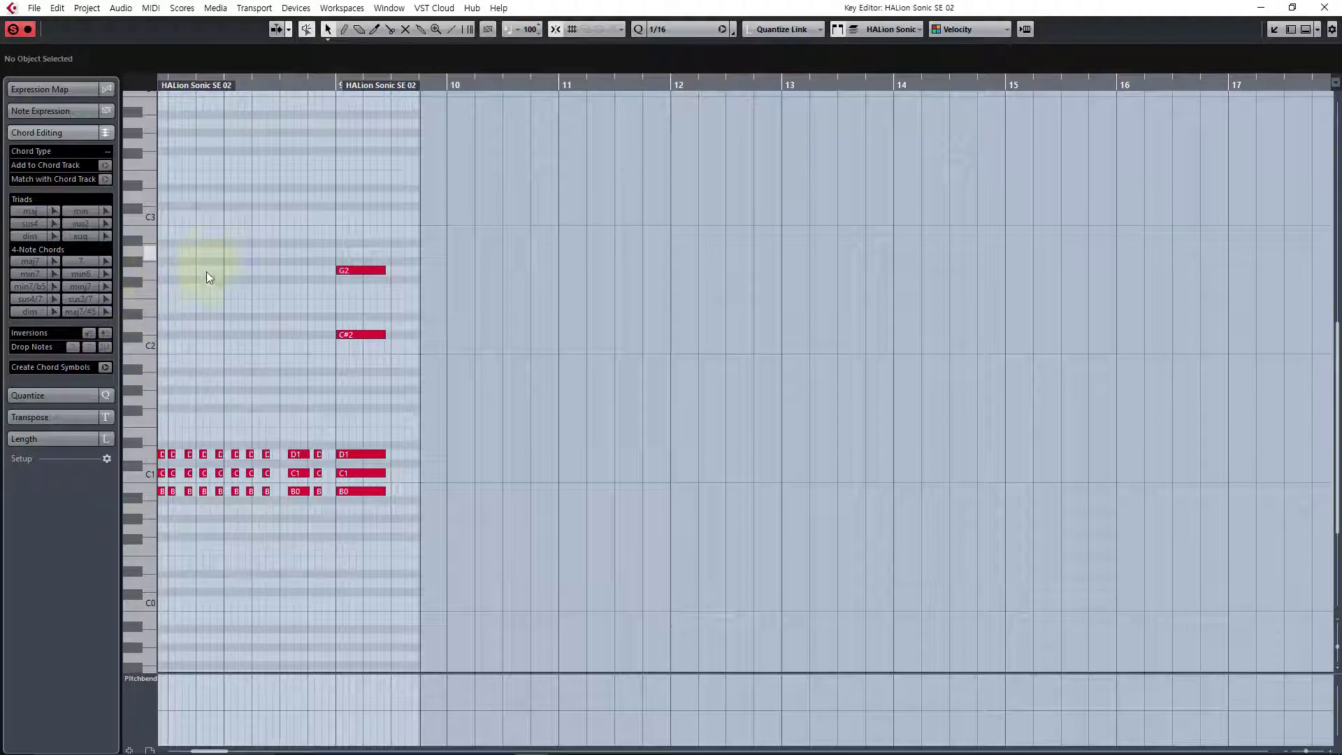
key(Return)
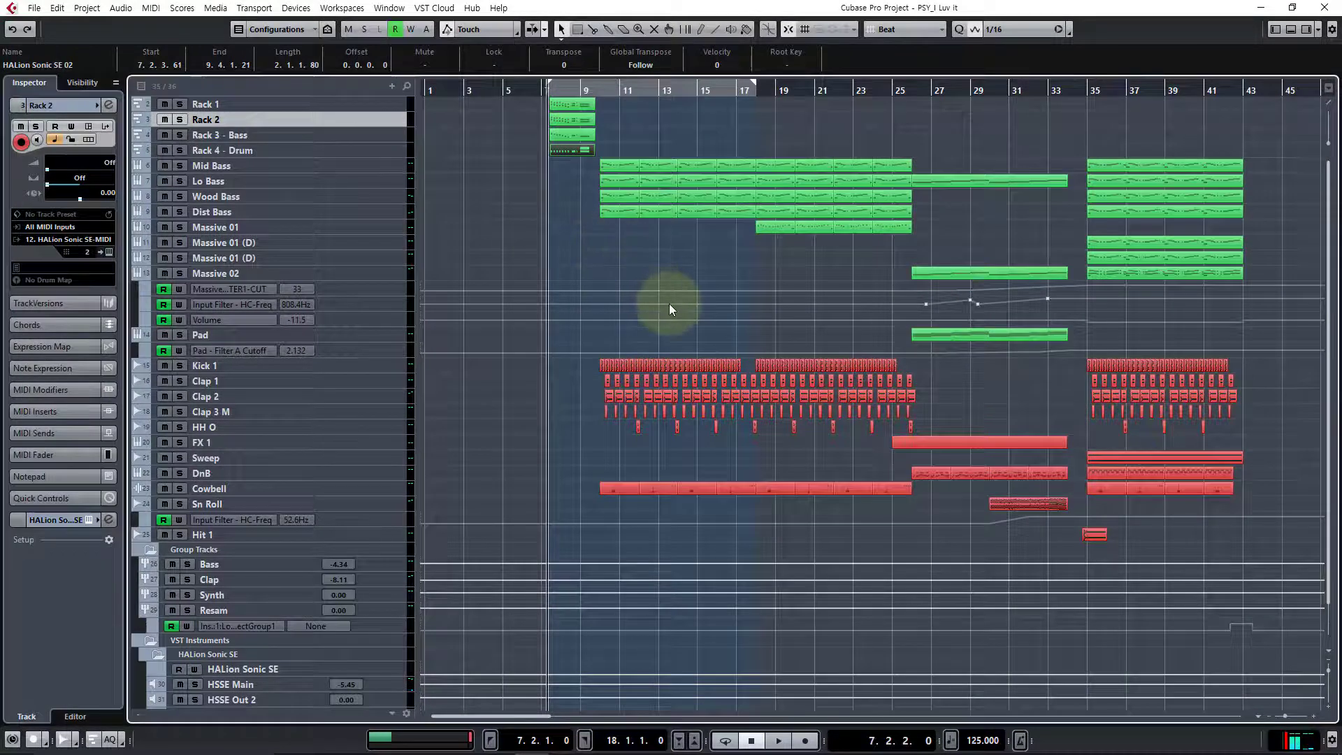
key(space)
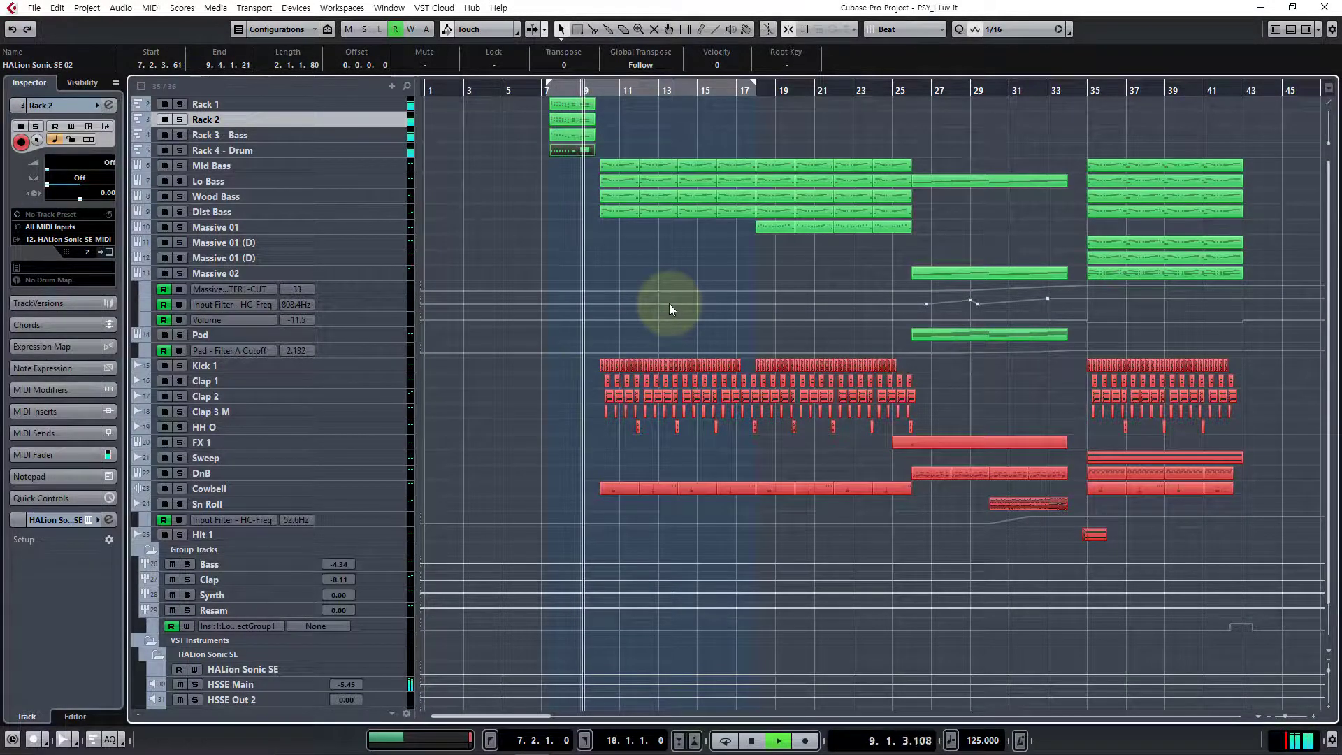
key(space)
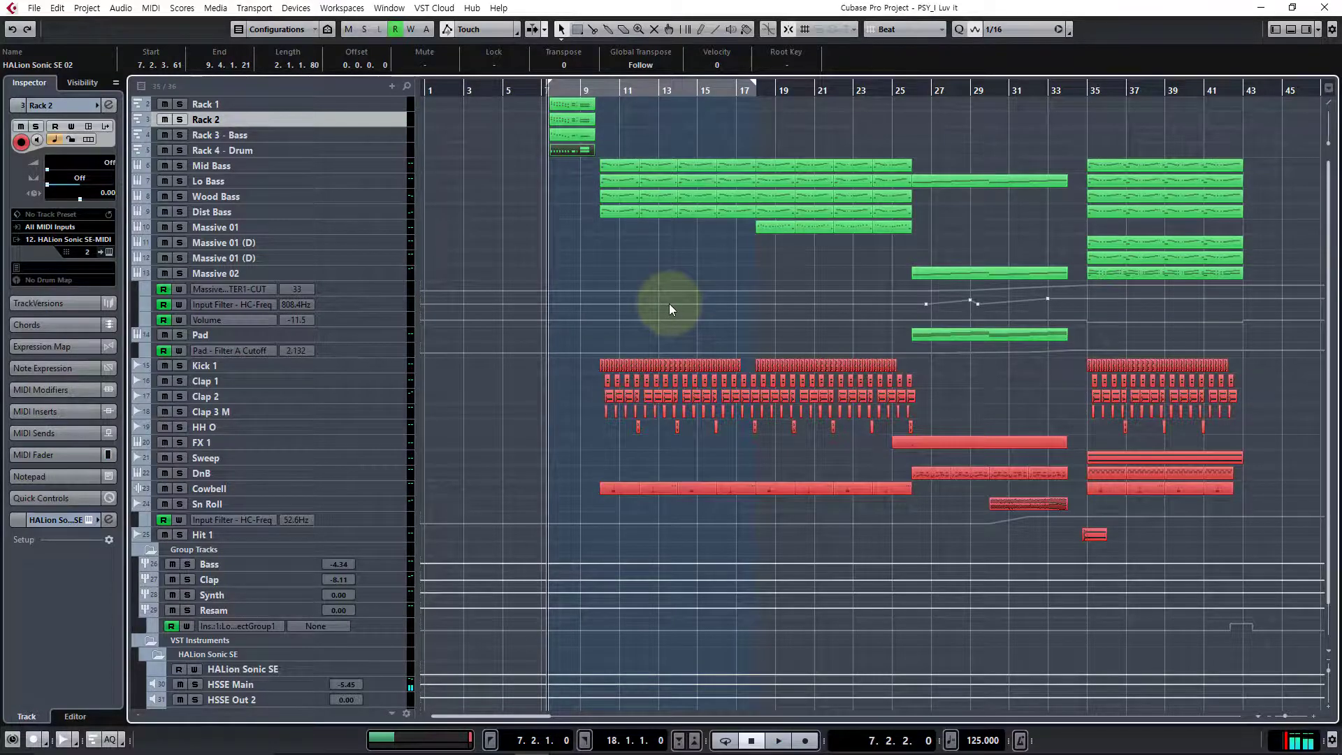